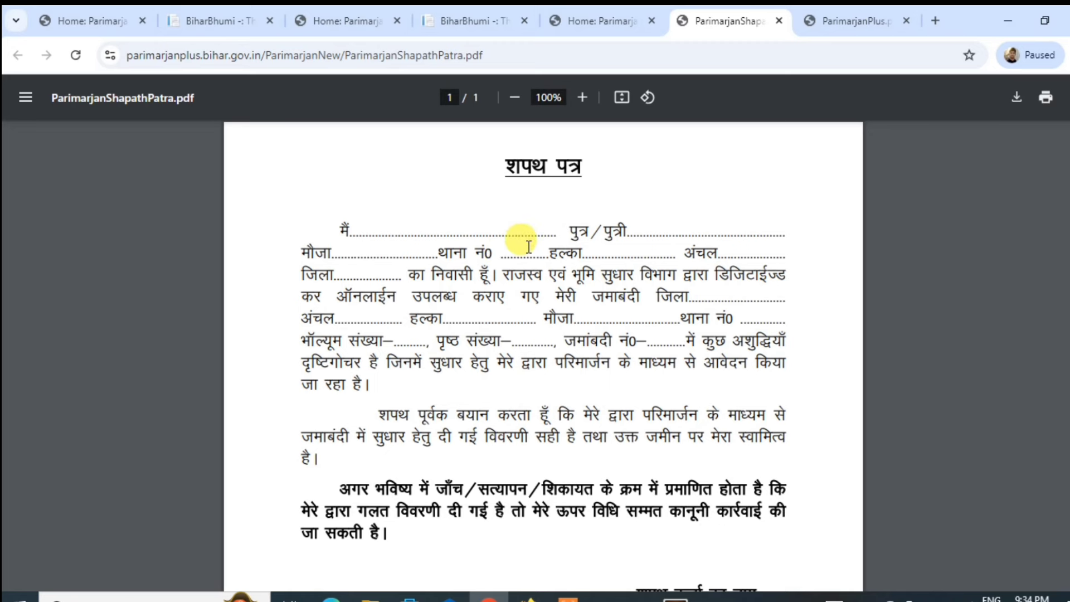
- Open the जमाबंदी पंजी देखें service from the BiharBhumi portal's list of services
click(585, 15)
click(480, 12)
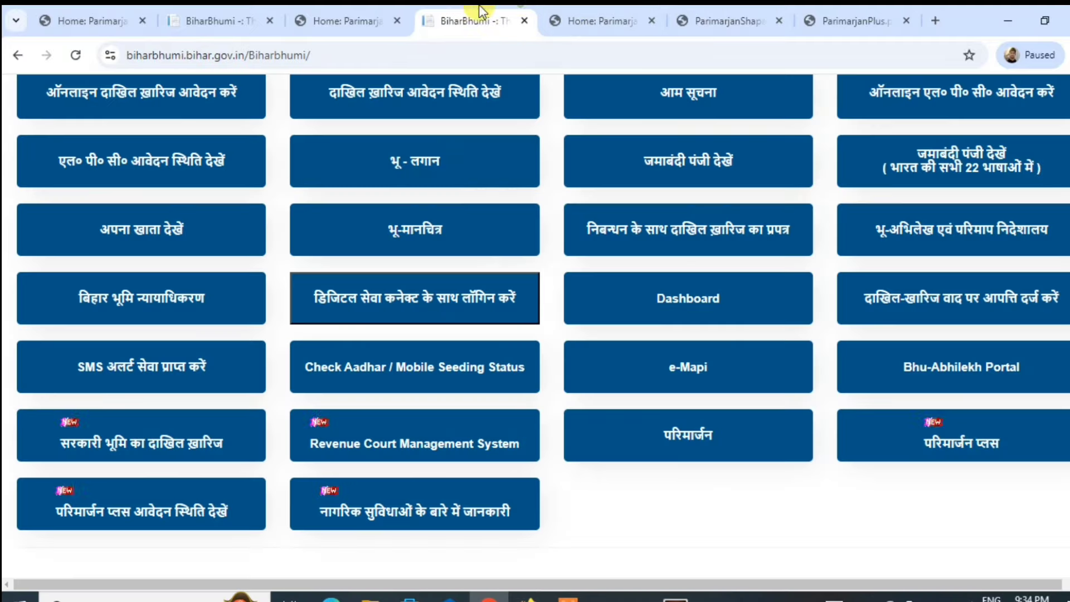
scroll(480, 267, up, 4)
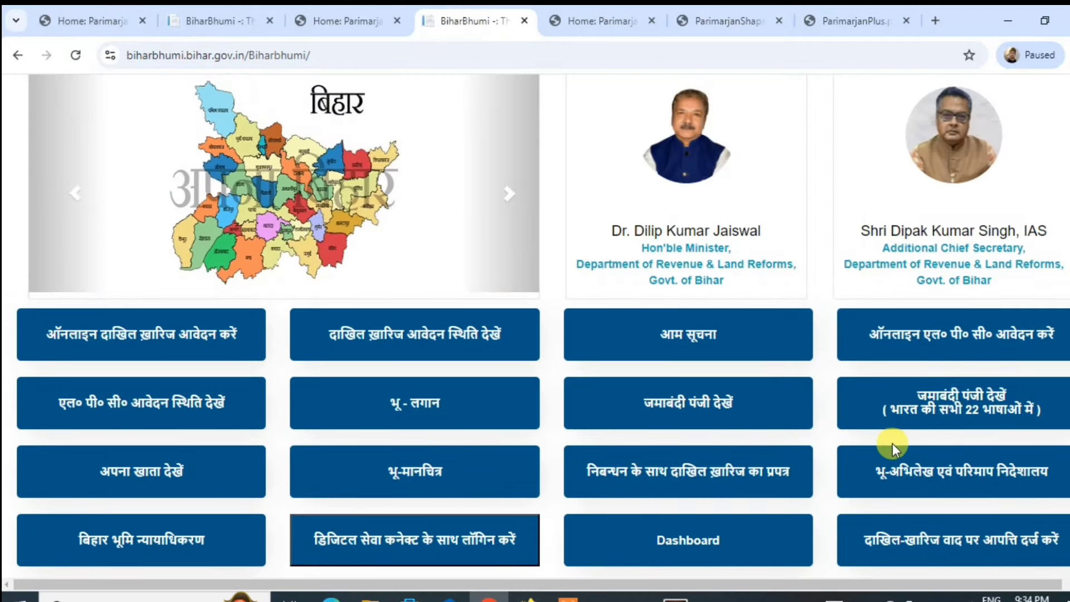
click(680, 404)
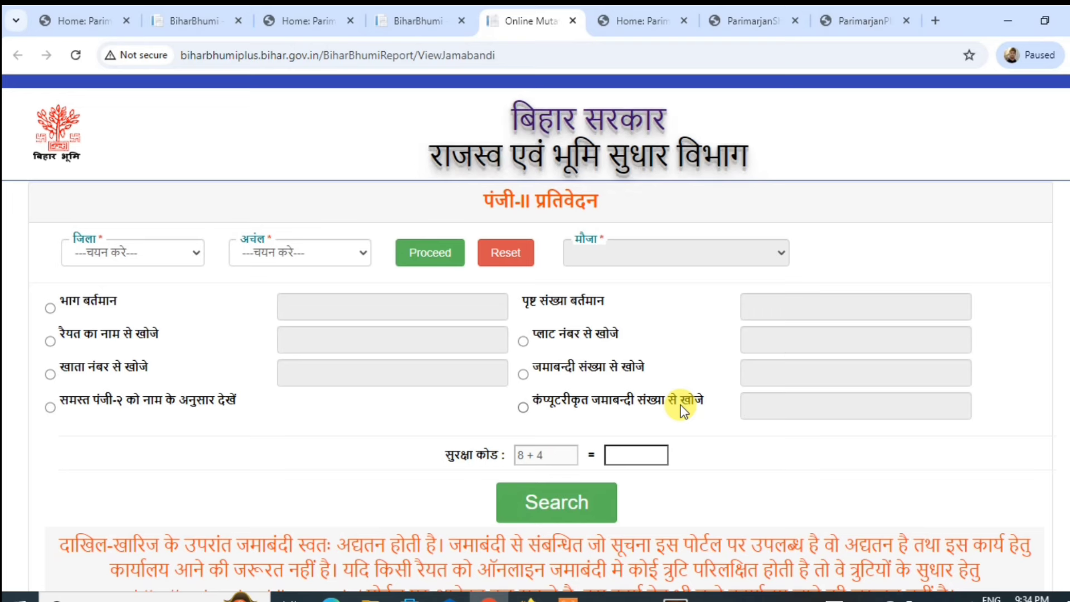
- Set the district to West Champaran and the circle to Jogapatti, and proceed to load the mauza list
click(163, 252)
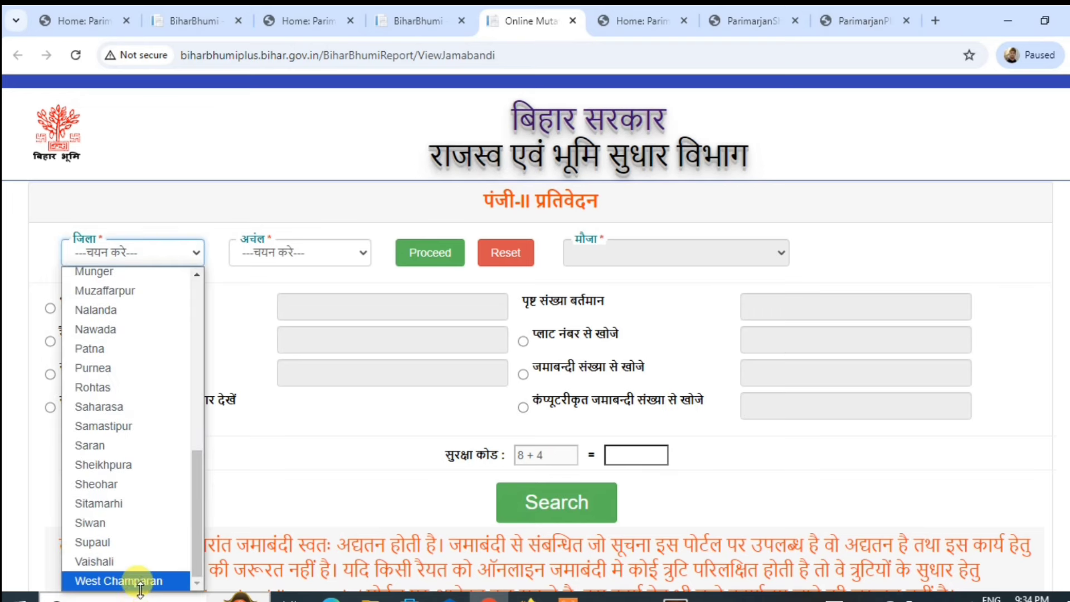
click(142, 575)
click(277, 248)
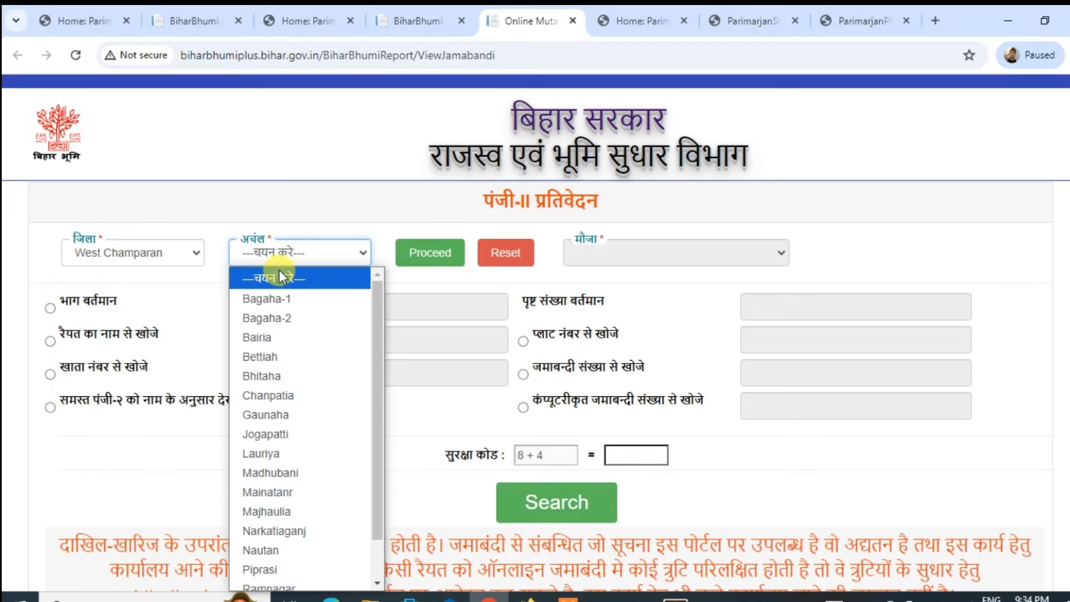
click(281, 277)
click(278, 248)
scroll(285, 468, down, 1)
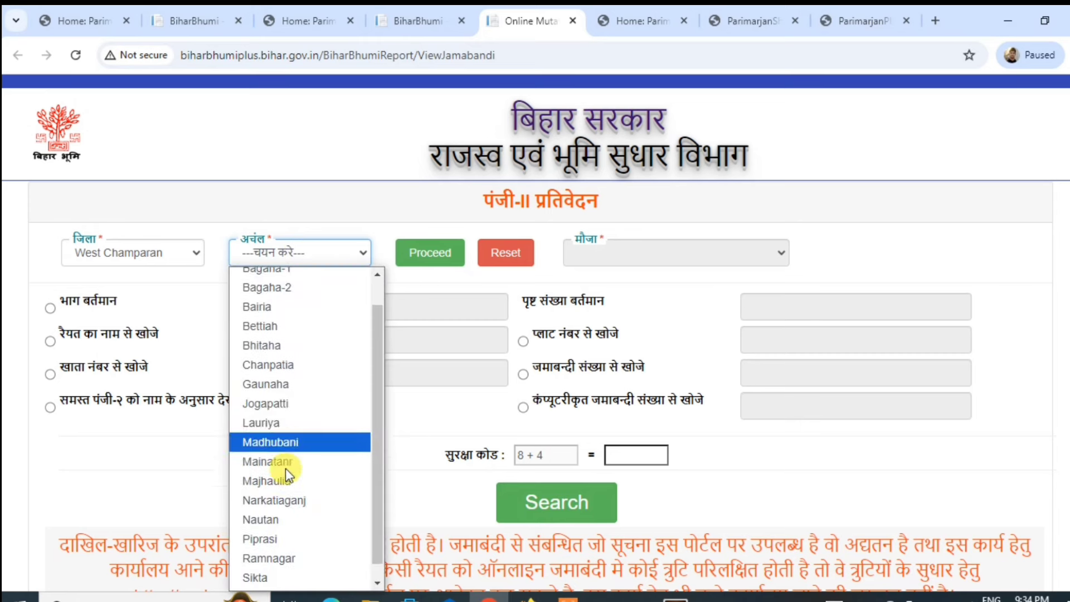
scroll(285, 468, down, 1)
click(282, 389)
click(417, 262)
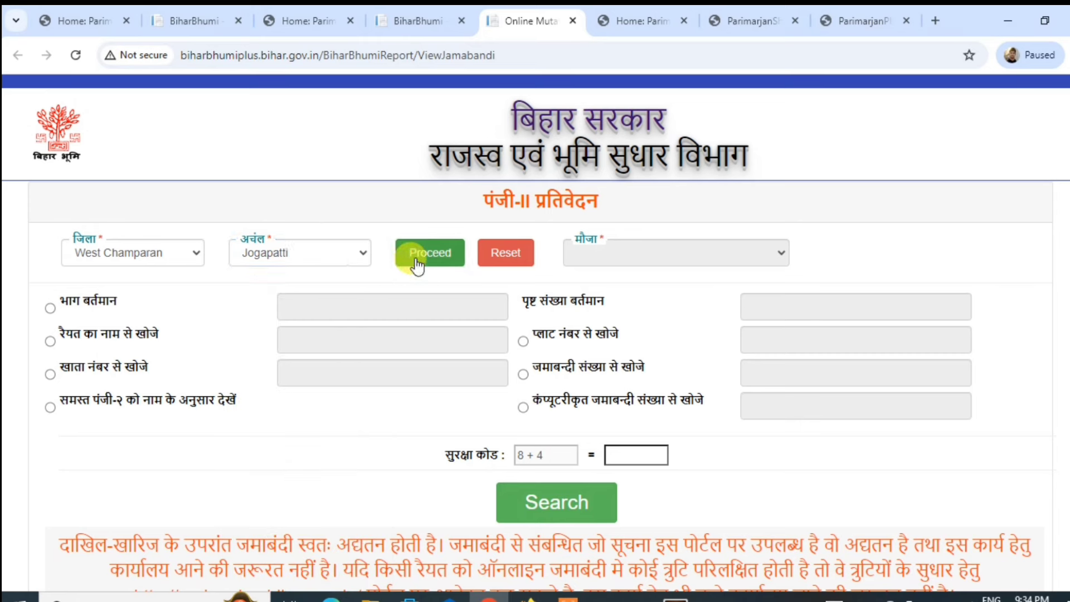
- Search the register by plot number 245 in mauza गौनरिया - 426, answering the security sum
click(620, 256)
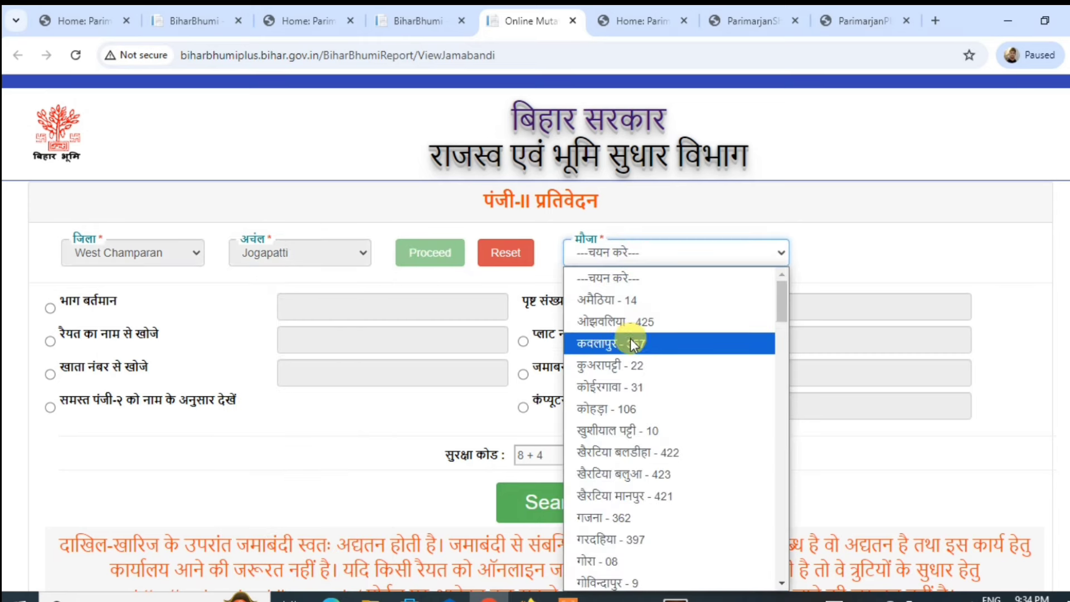
scroll(633, 420, down, 5)
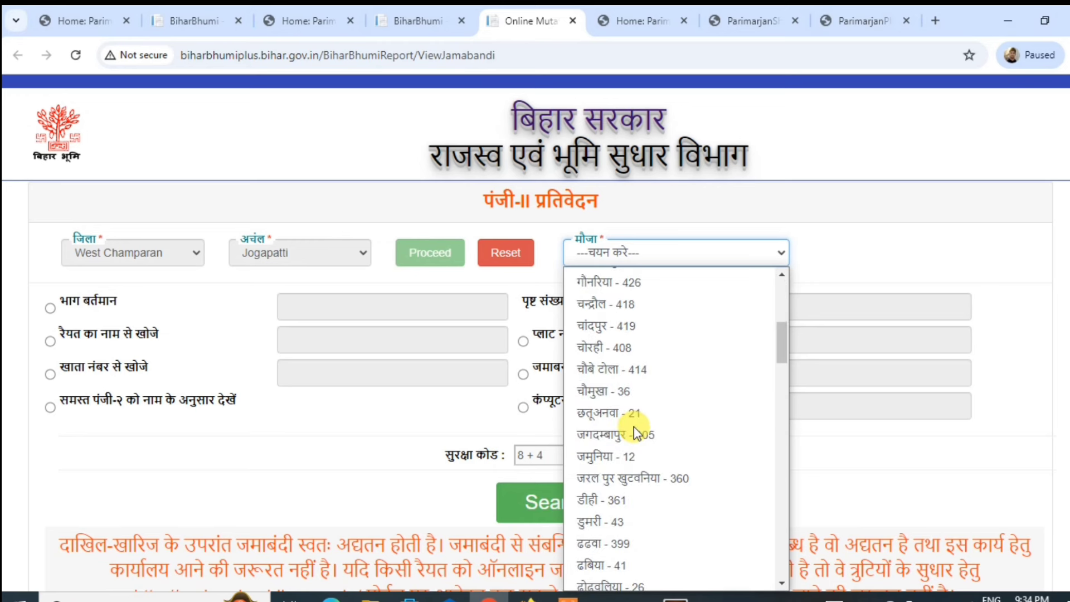
click(617, 279)
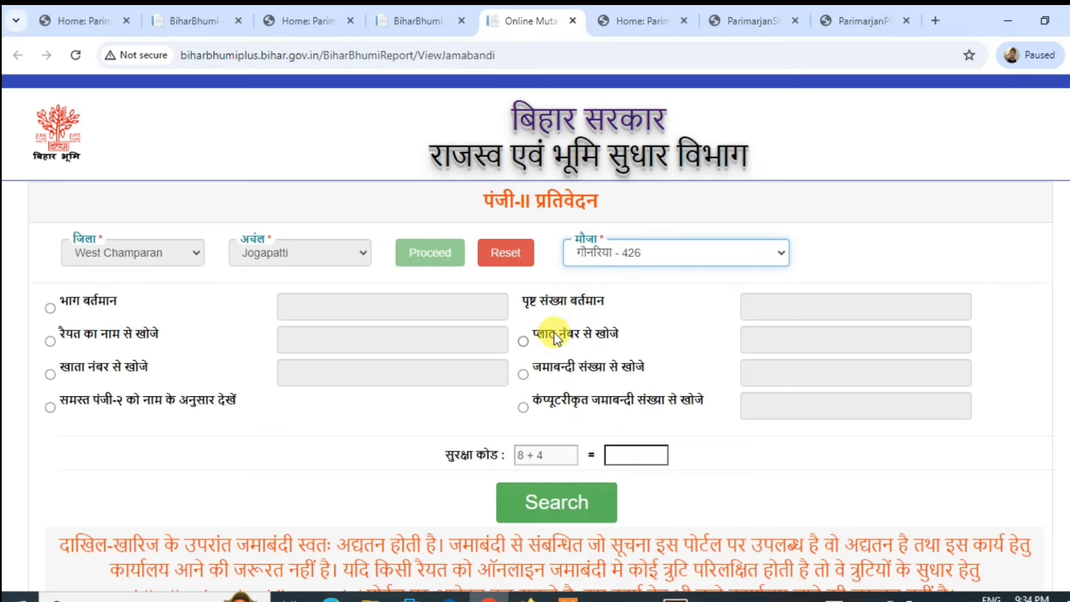
click(524, 339)
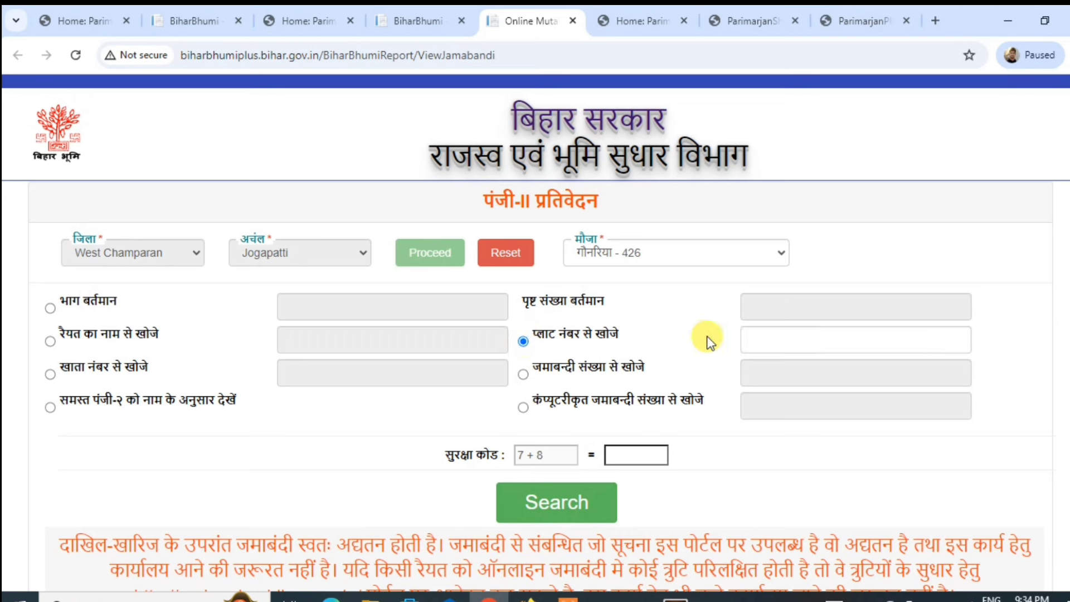
click(773, 333)
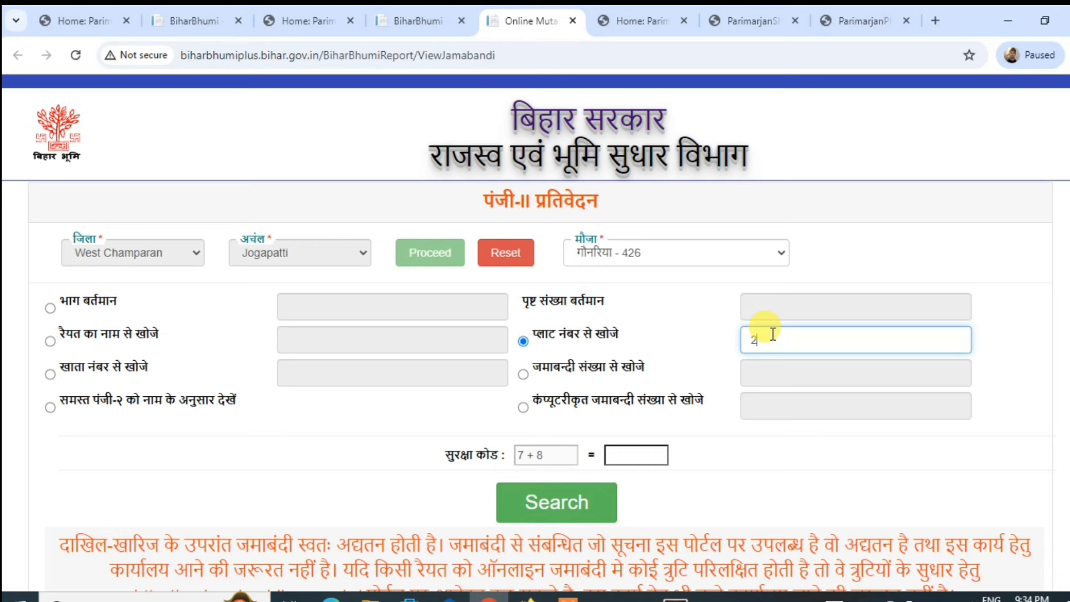
click(644, 457)
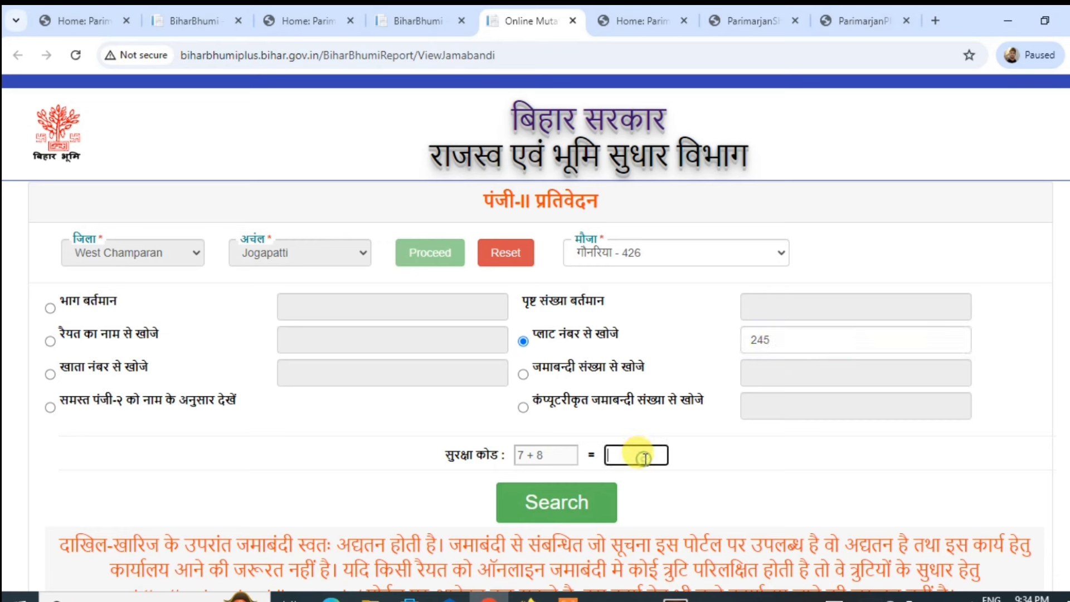
text(15)
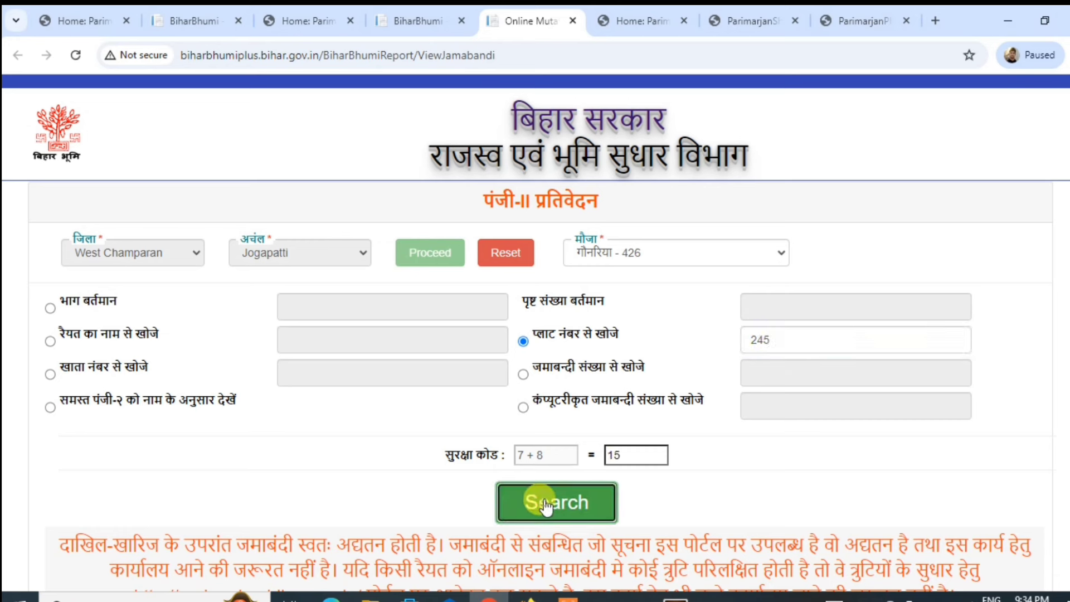
click(545, 503)
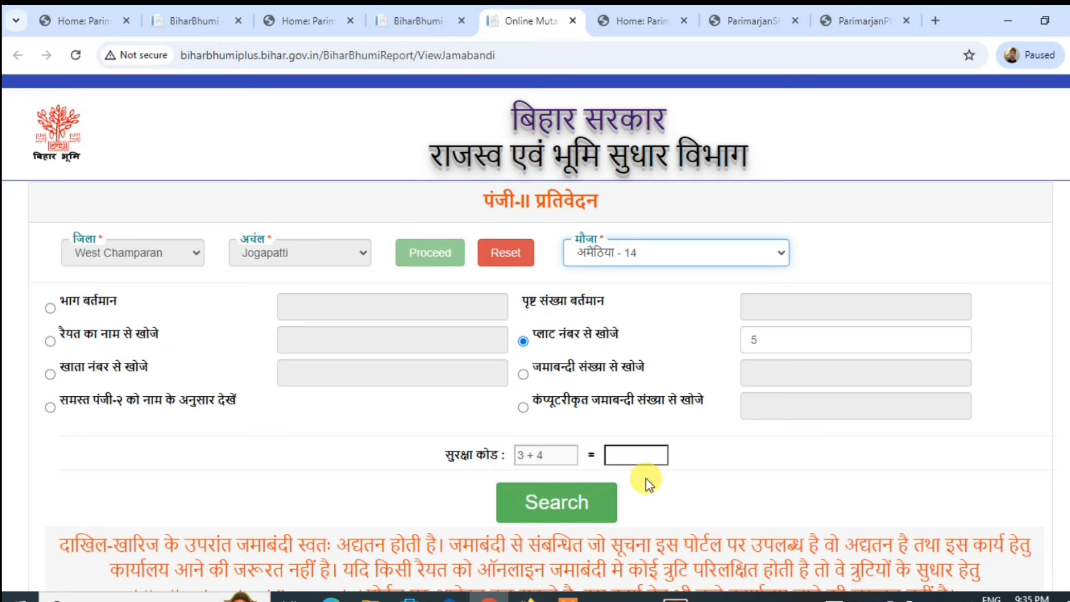
- Select mauza अमैठिया - 14 and examine the पंजी-II result list below the search form
click(653, 252)
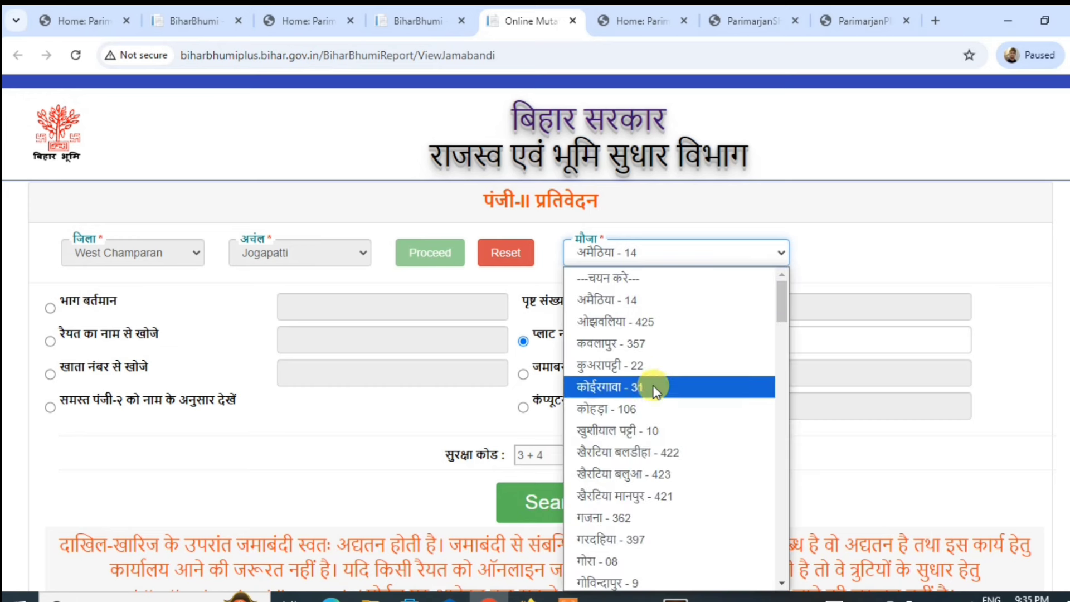
click(654, 304)
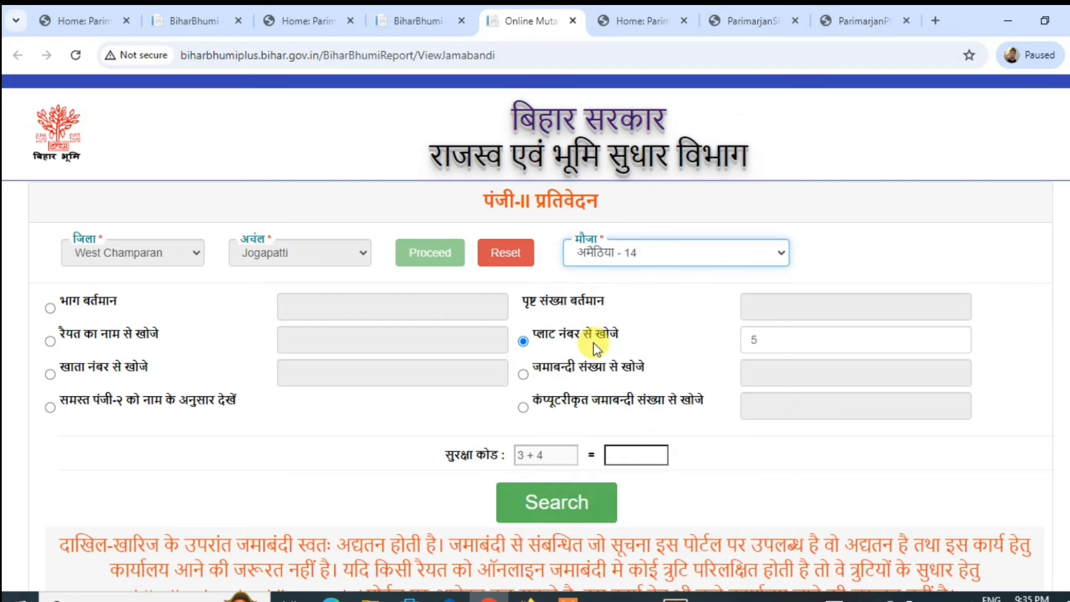
scroll(579, 504, down, 1)
scroll(580, 508, down, 5)
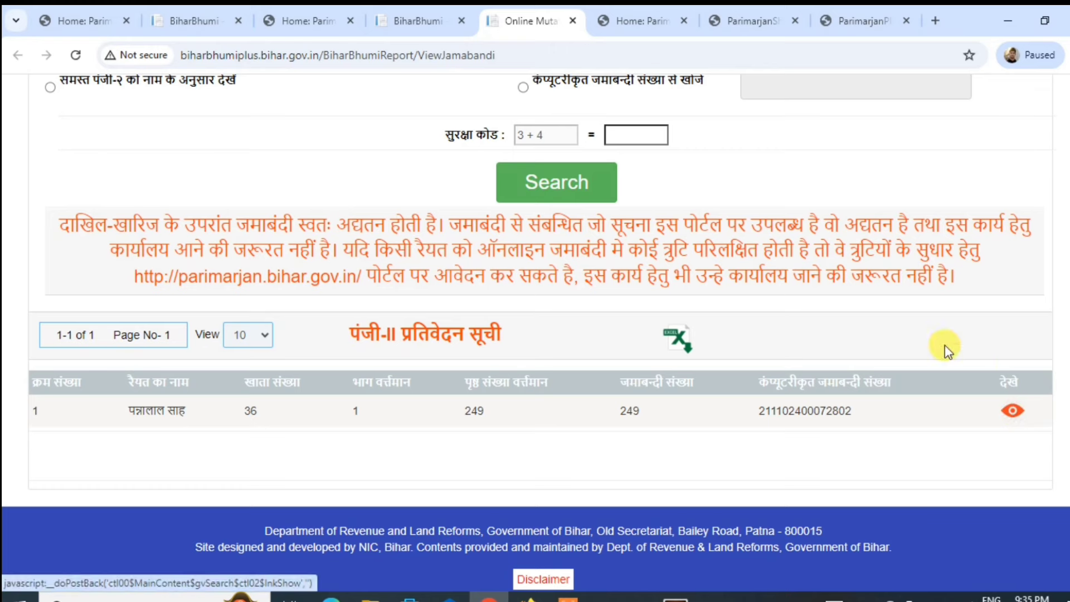
- Compare the blank fields of the ParimarjanShapathPatra.pdf affidavit with the register result, and read the affidavit down to its signature line
click(872, 12)
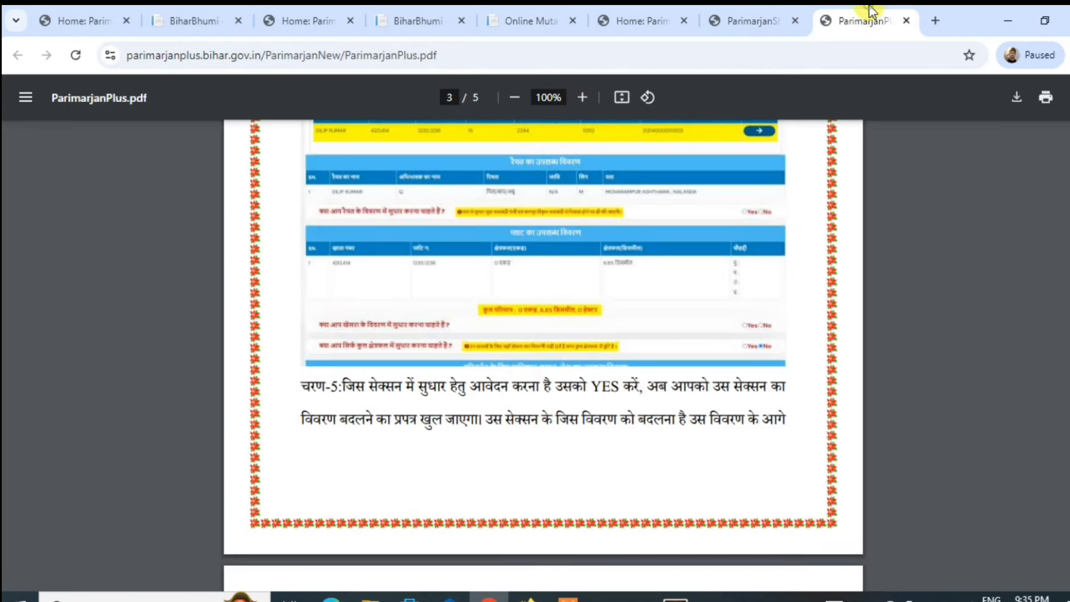
click(774, 17)
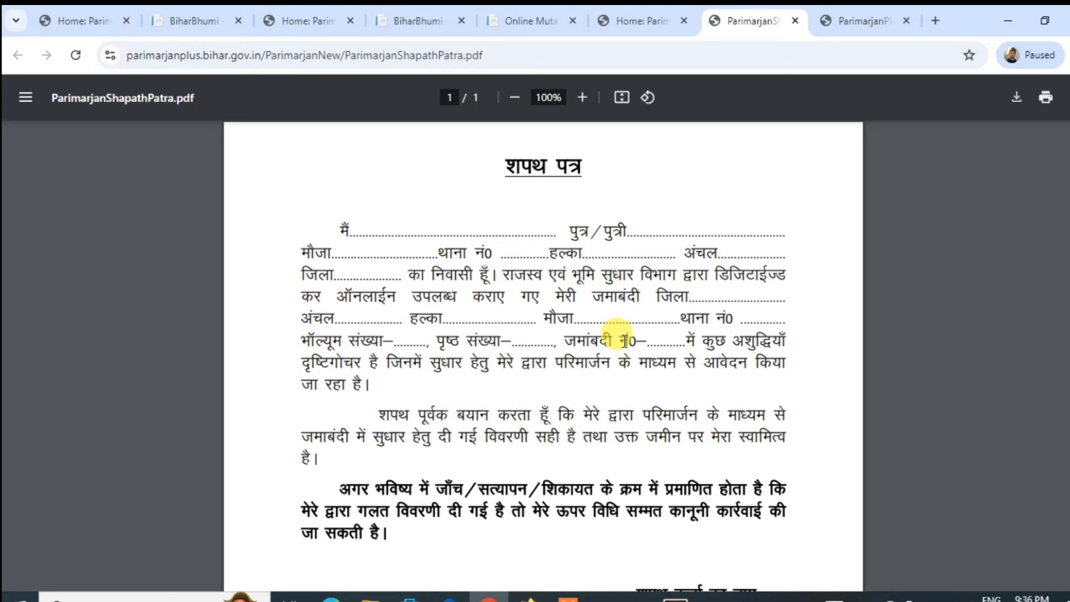
key(ctrl+5)
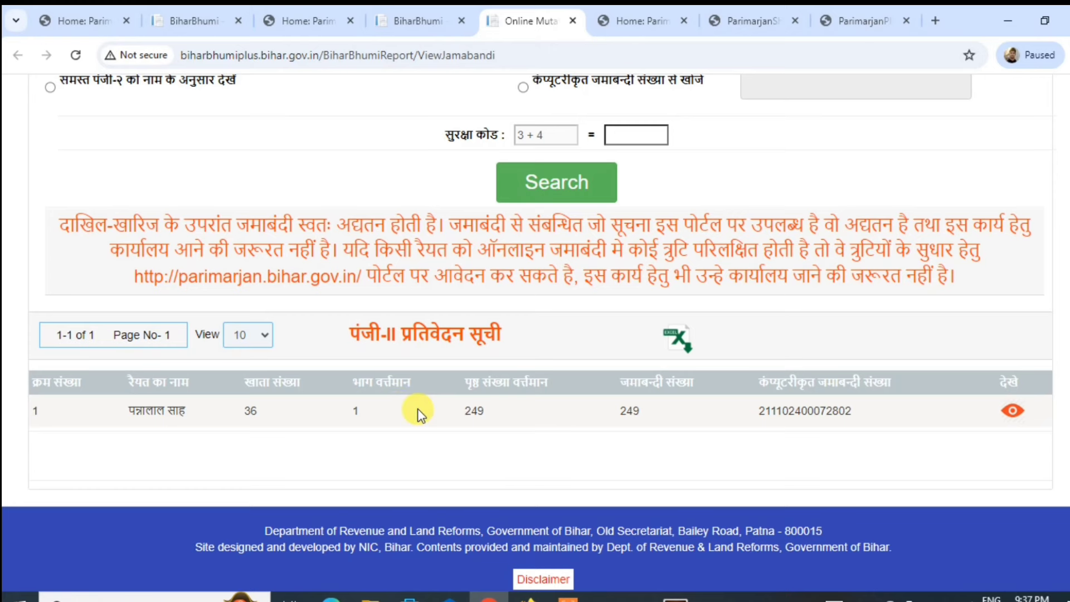
click(825, 14)
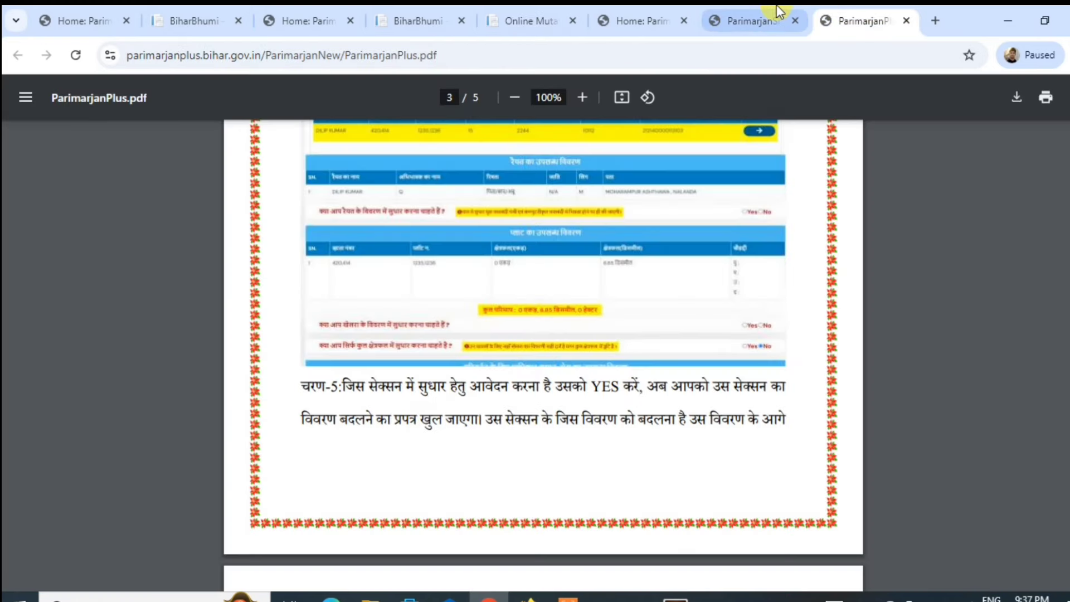
click(750, 20)
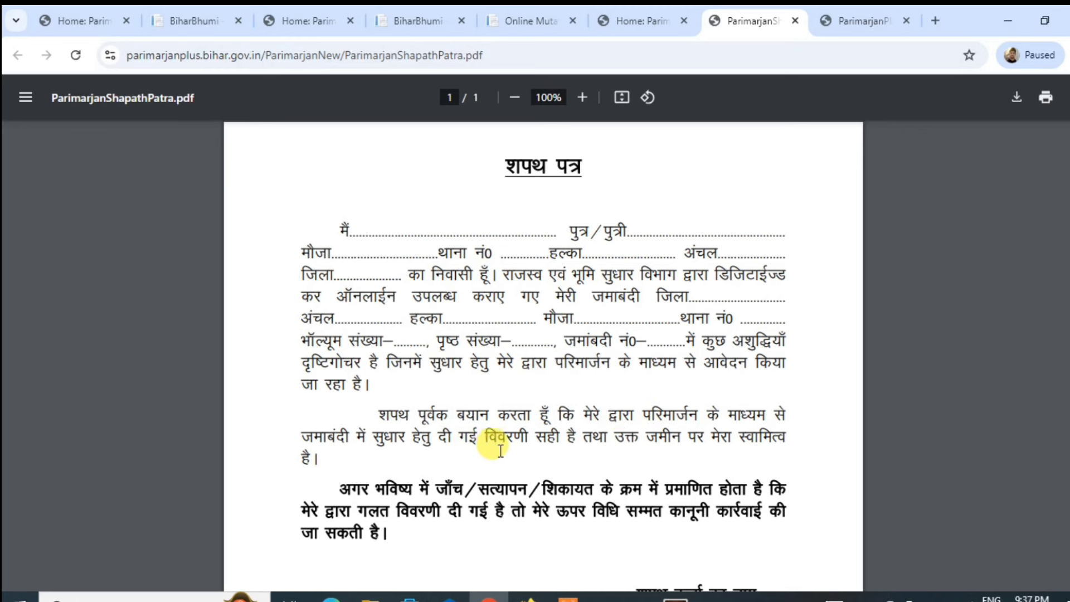
scroll(534, 442, down, 2)
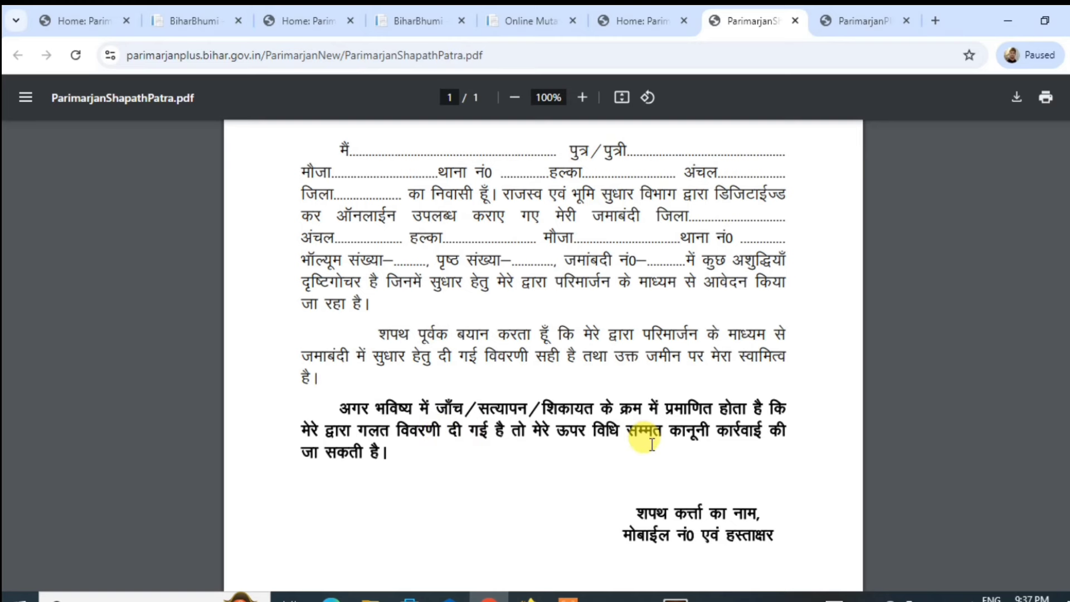
scroll(647, 442, down, 3)
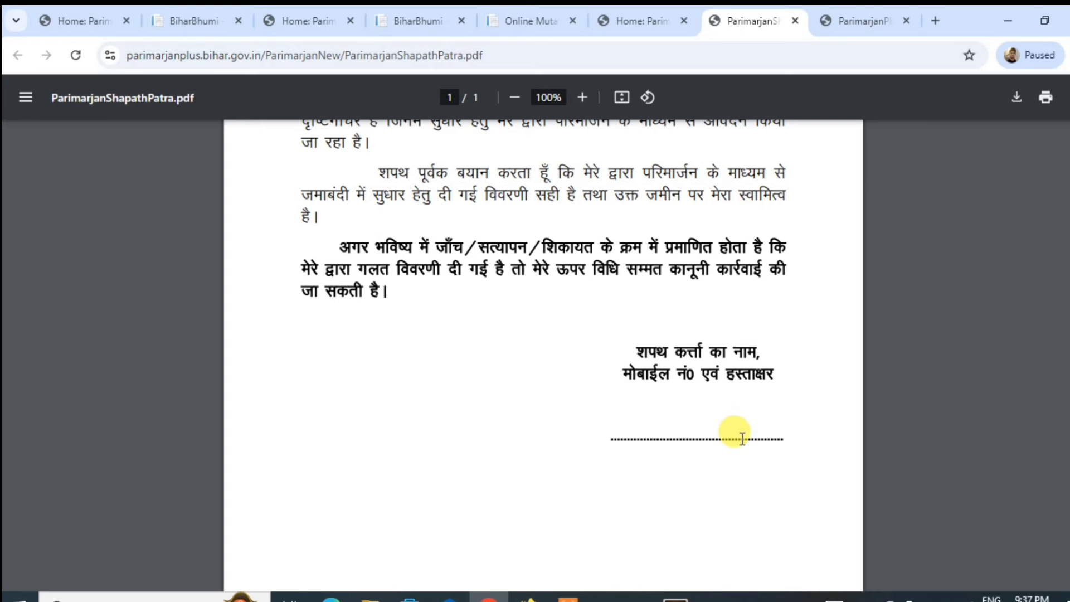
- Start an application for digitization of jamabandi not available online on ParimarjanPlus, and open the user registration form from the login page
click(653, 18)
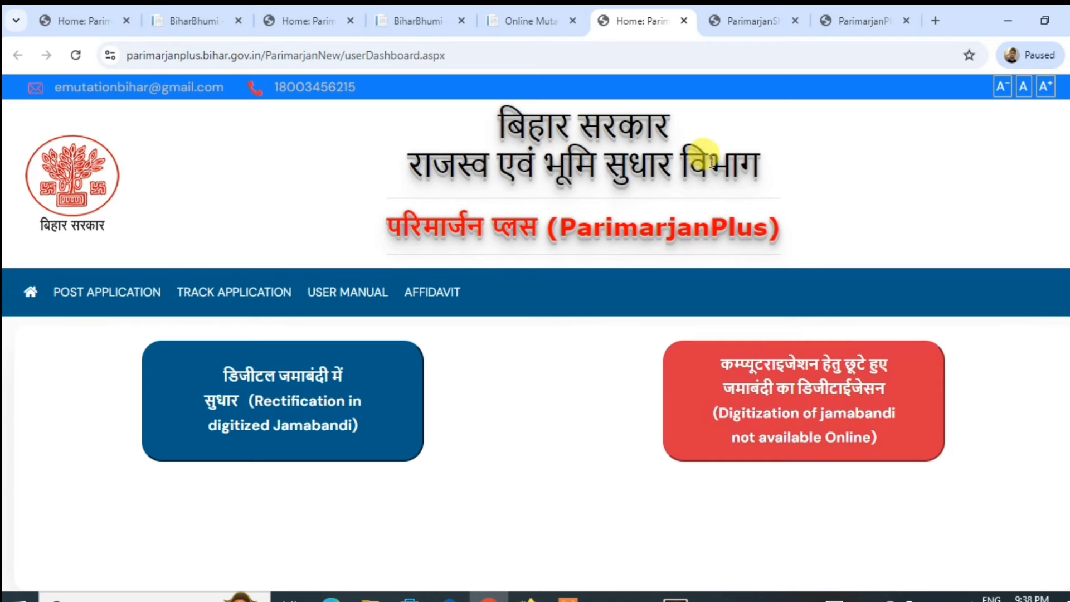
click(780, 396)
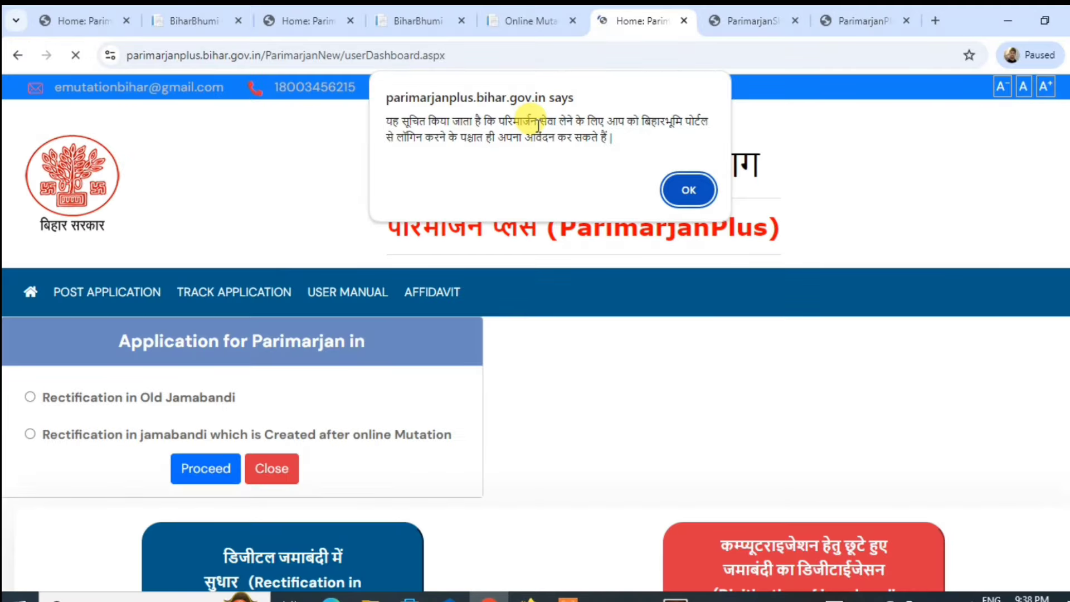
click(688, 192)
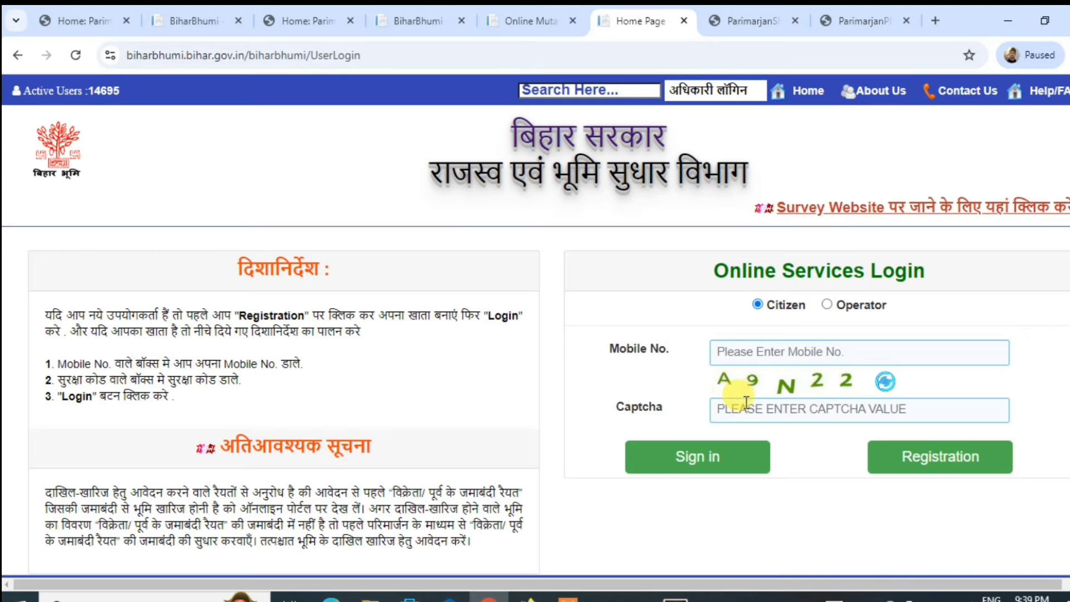
click(914, 472)
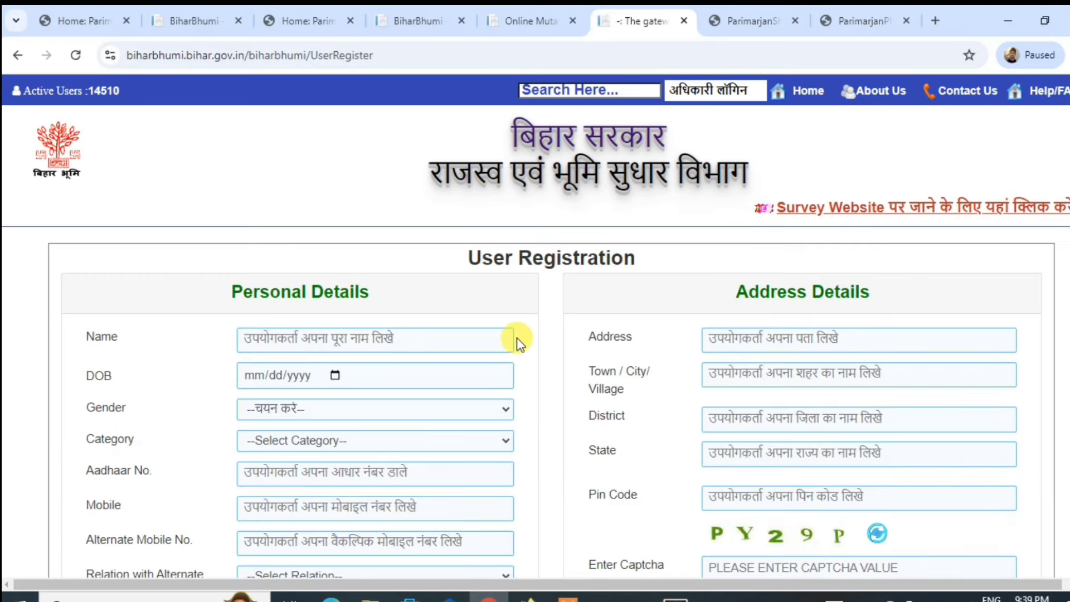
- Set the gender to पुरुष and the category to BC-2 in the registration form's personal details
scroll(517, 341, down, 3)
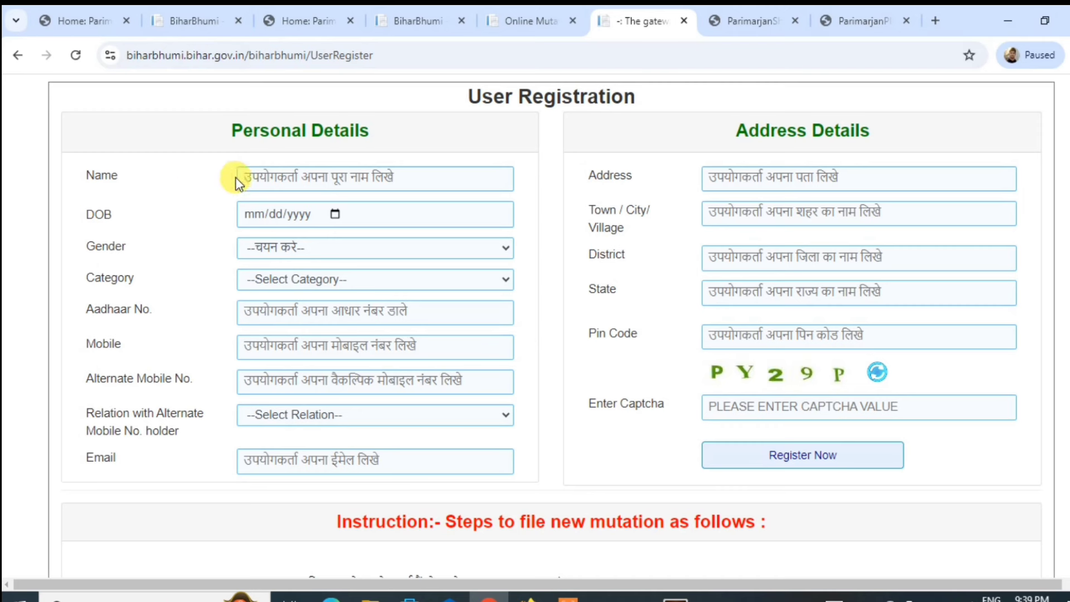
click(290, 247)
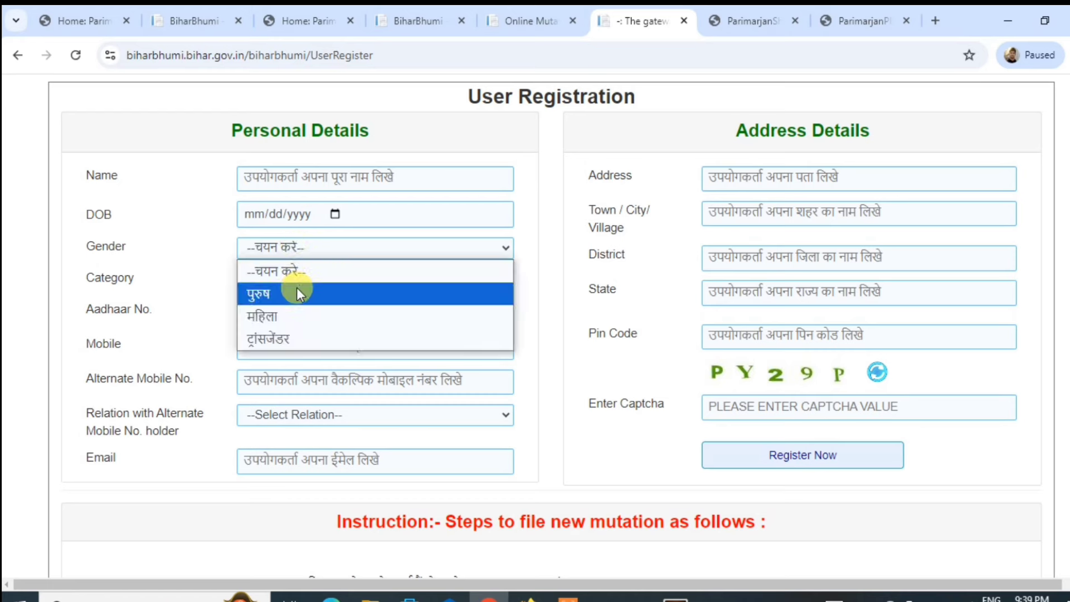
click(296, 287)
click(303, 279)
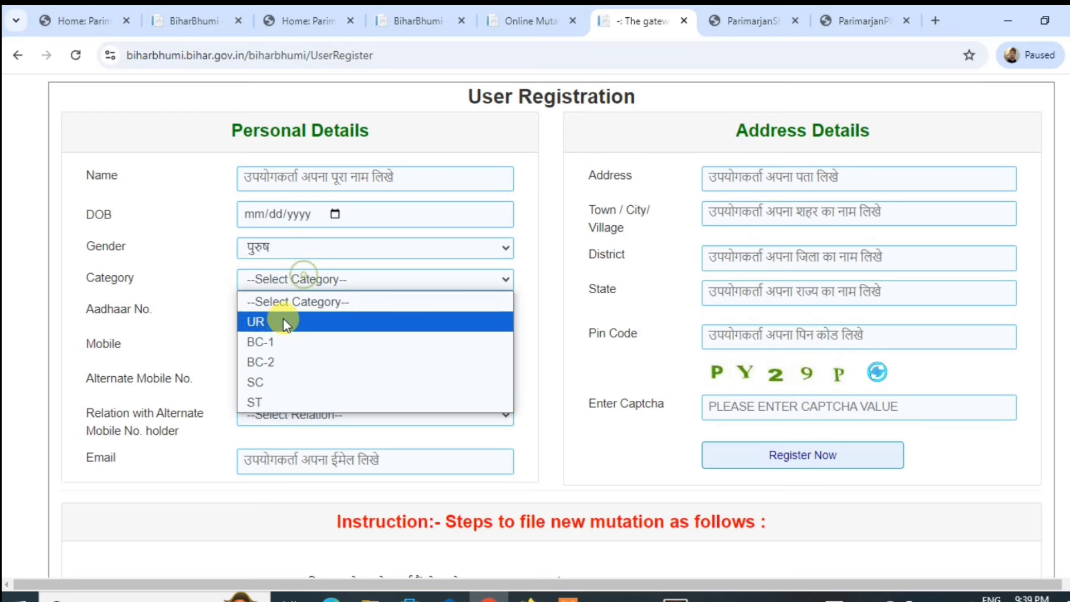
click(275, 362)
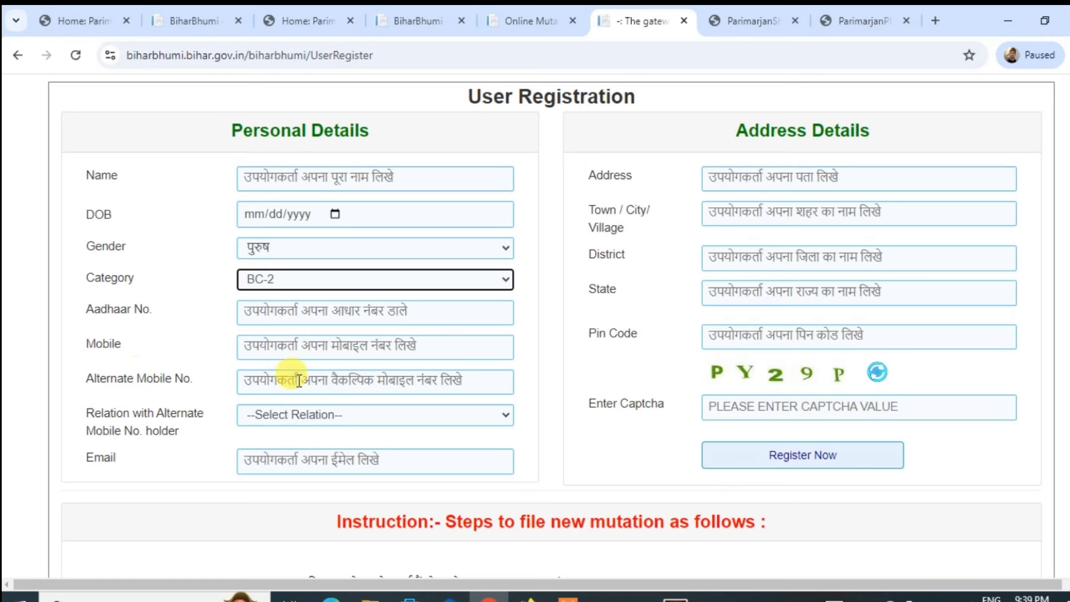
- Set the relation with the alternate mobile number holder to बहन
click(338, 424)
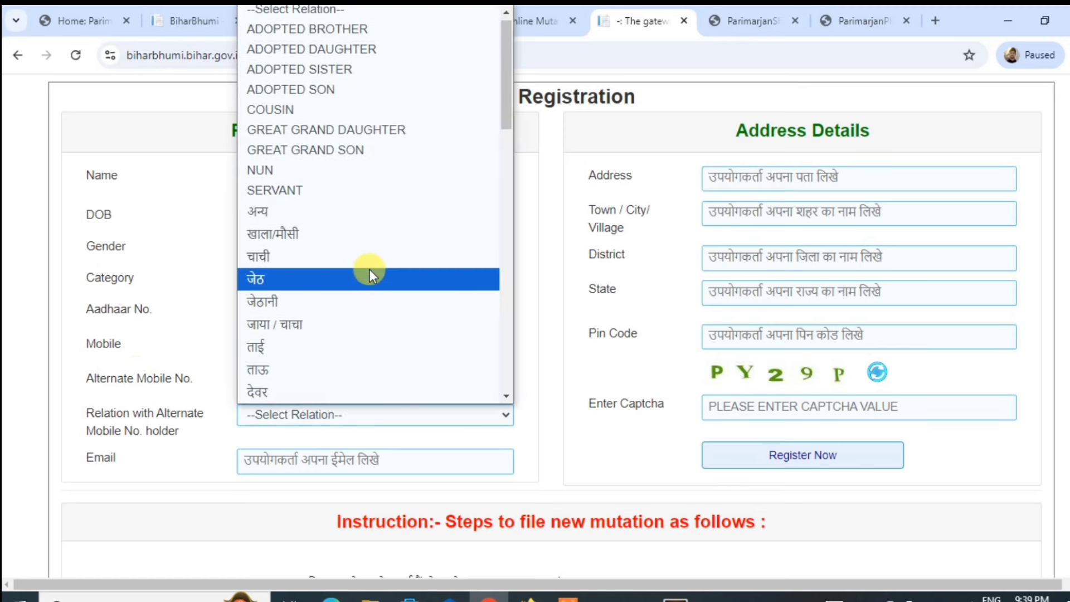
scroll(369, 269, down, 8)
click(333, 363)
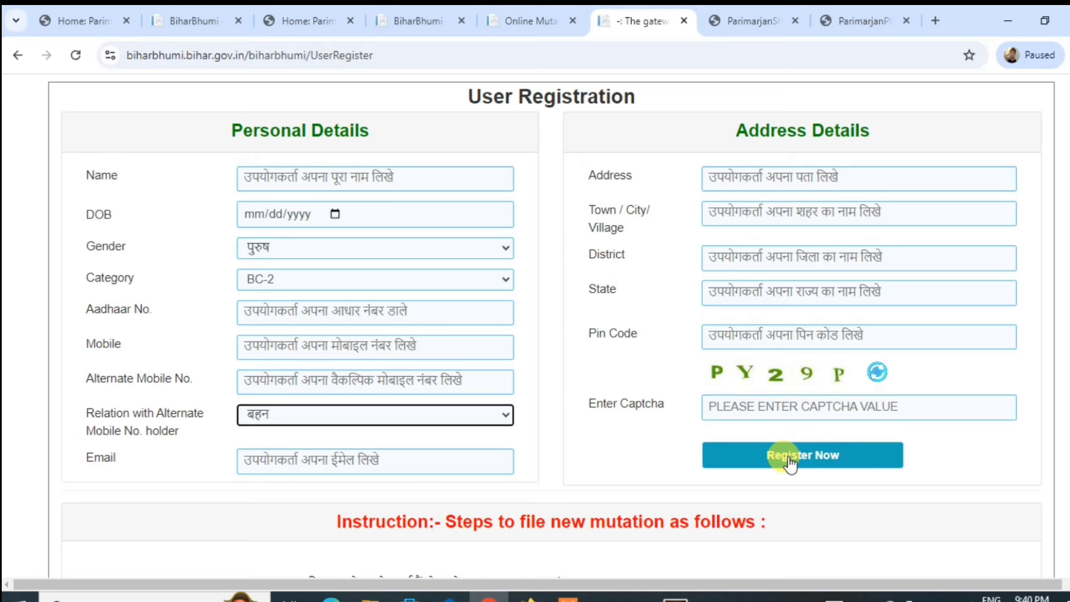
- Leave the registration form and sign in through the citizen login, confirming the OTP sent to the registered mobile number
scroll(790, 462, down, 3)
scroll(711, 353, up, 3)
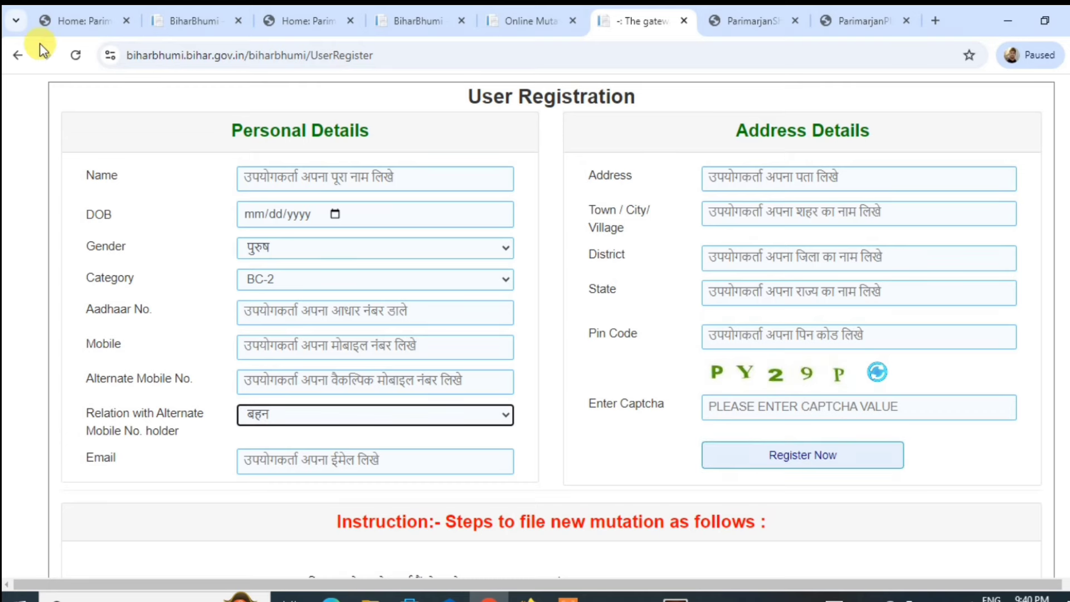
scroll(303, 346, down, 1)
scroll(303, 347, down, 1)
click(167, 521)
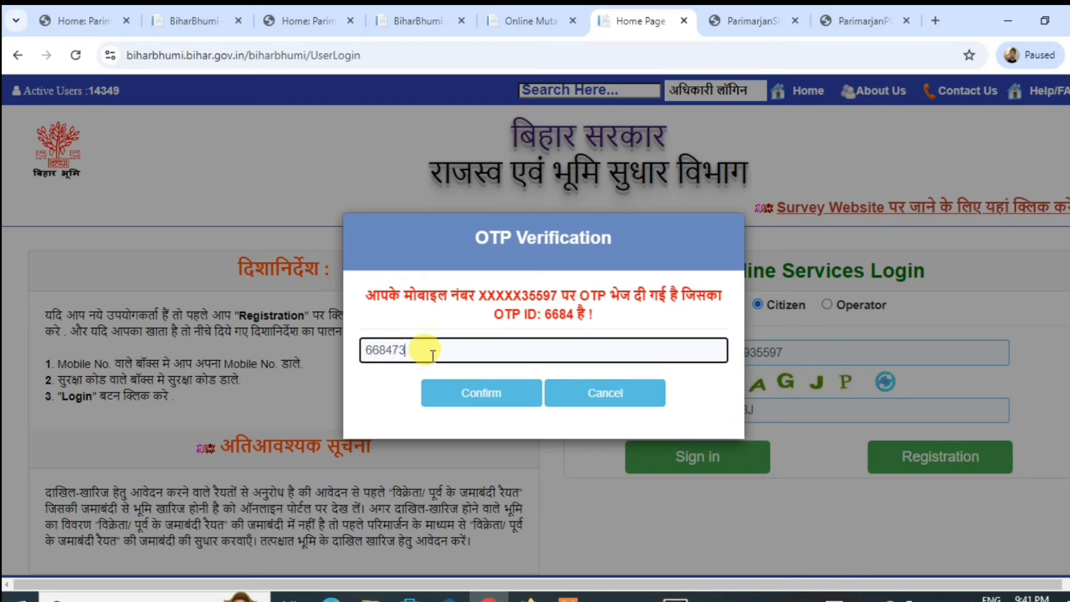
click(490, 399)
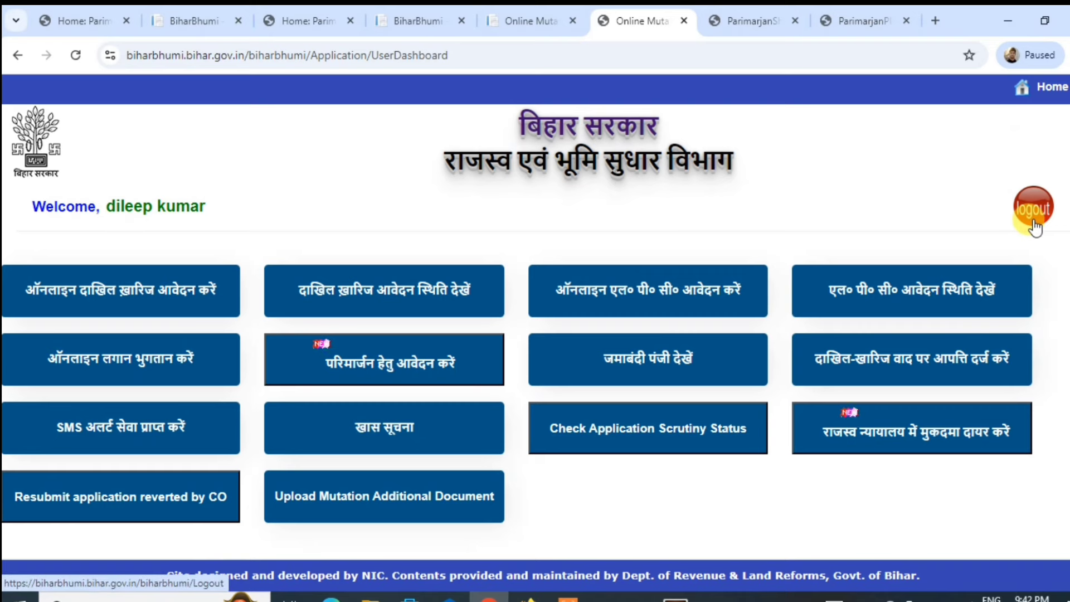
- Open the Parimarjan application service and start a new application for digitization of jamabandi not available online
click(380, 365)
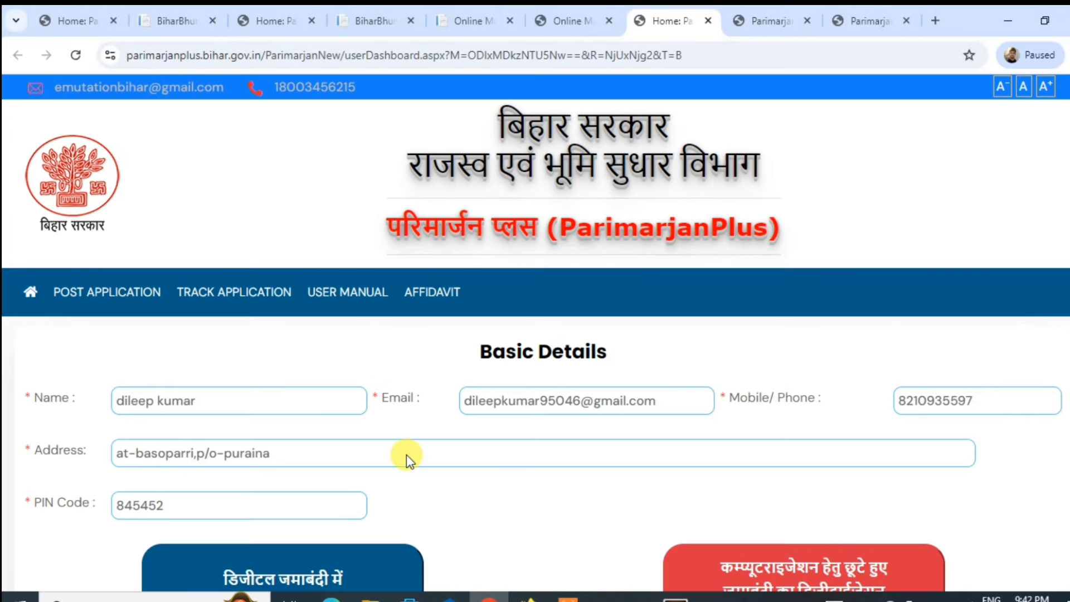
scroll(420, 452, down, 3)
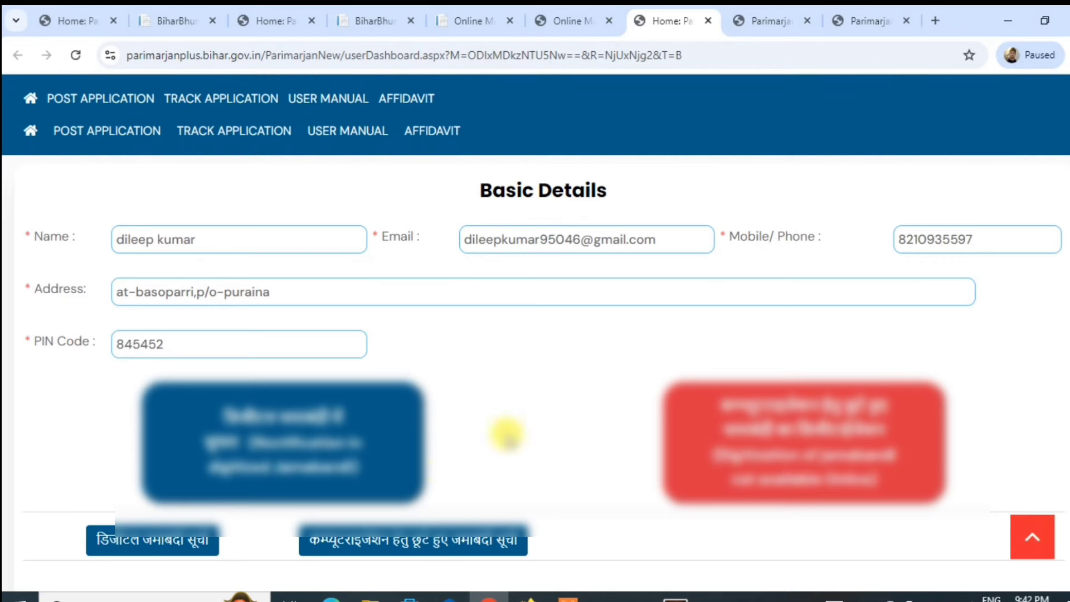
scroll(507, 433, down, 4)
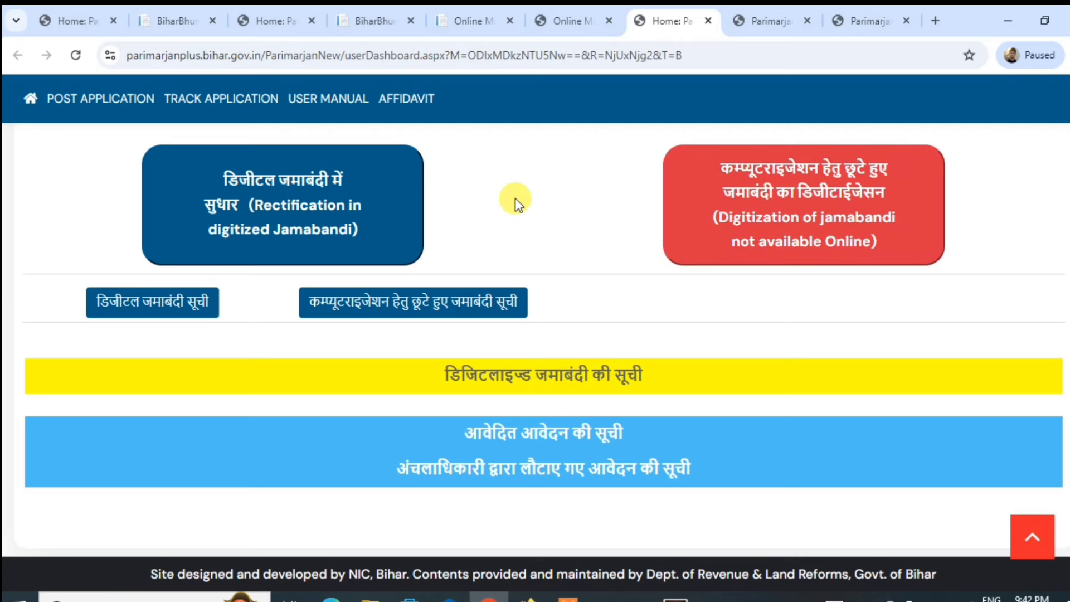
click(784, 198)
scroll(522, 278, down, 1)
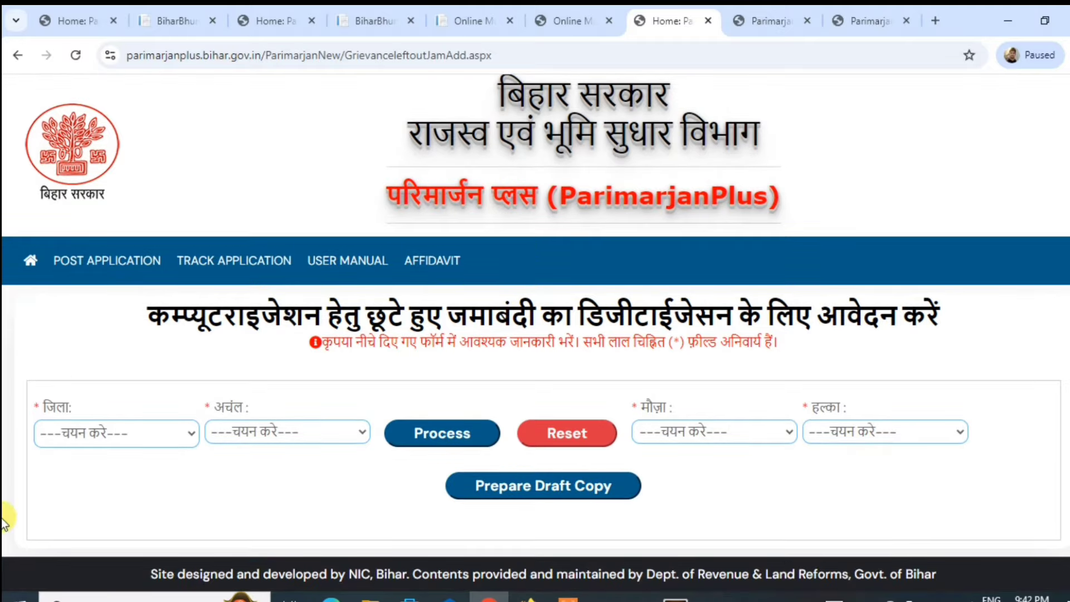
- Set the जिला to West Champaran and the अंचल to Jogapatti, and process the selection
click(167, 432)
scroll(63, 345, down, 5)
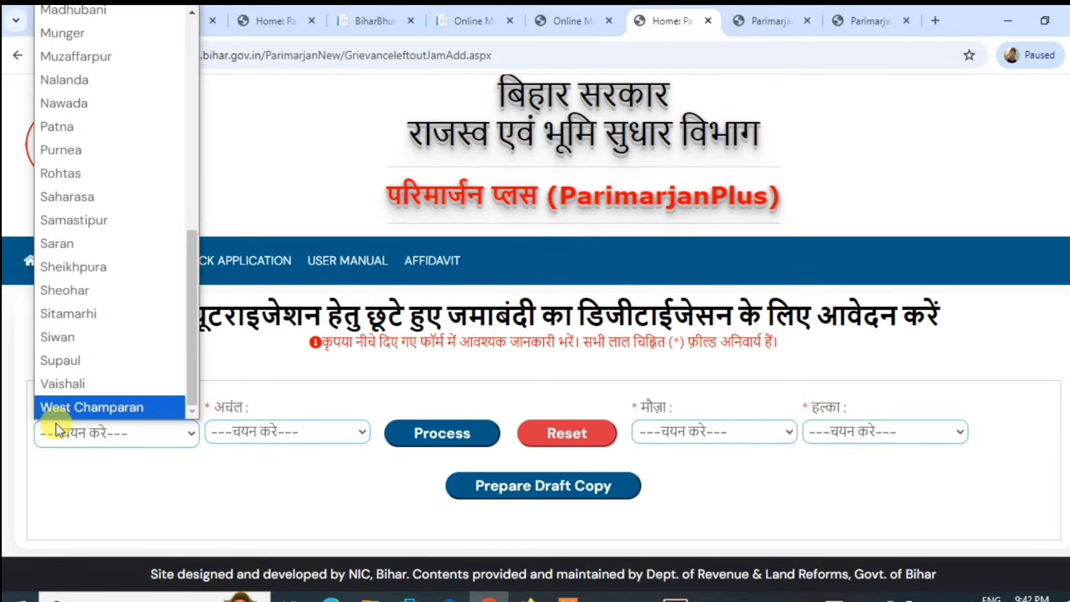
click(65, 410)
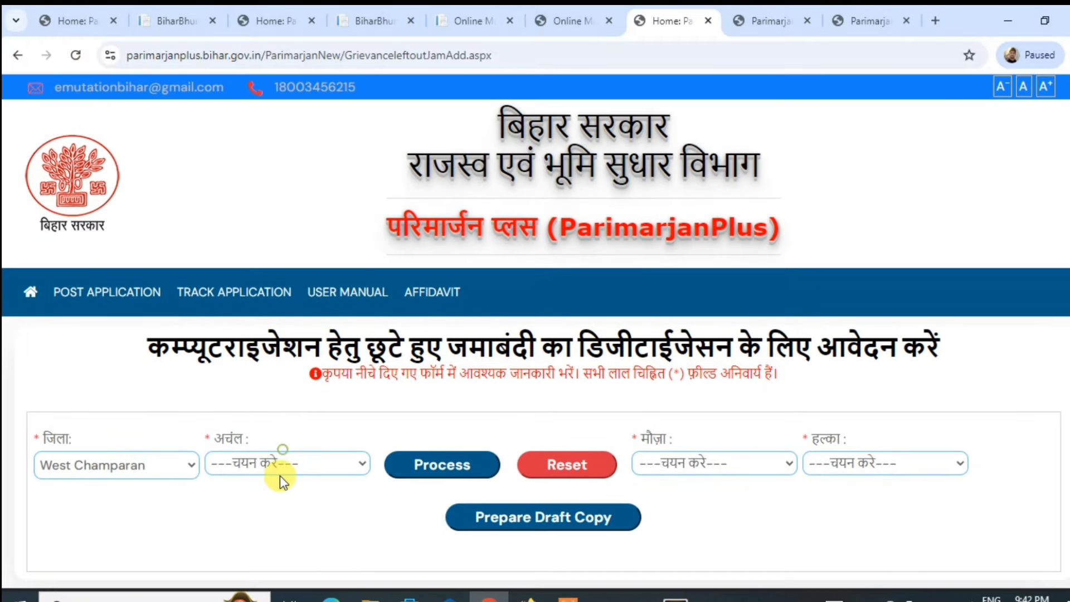
click(279, 474)
click(267, 203)
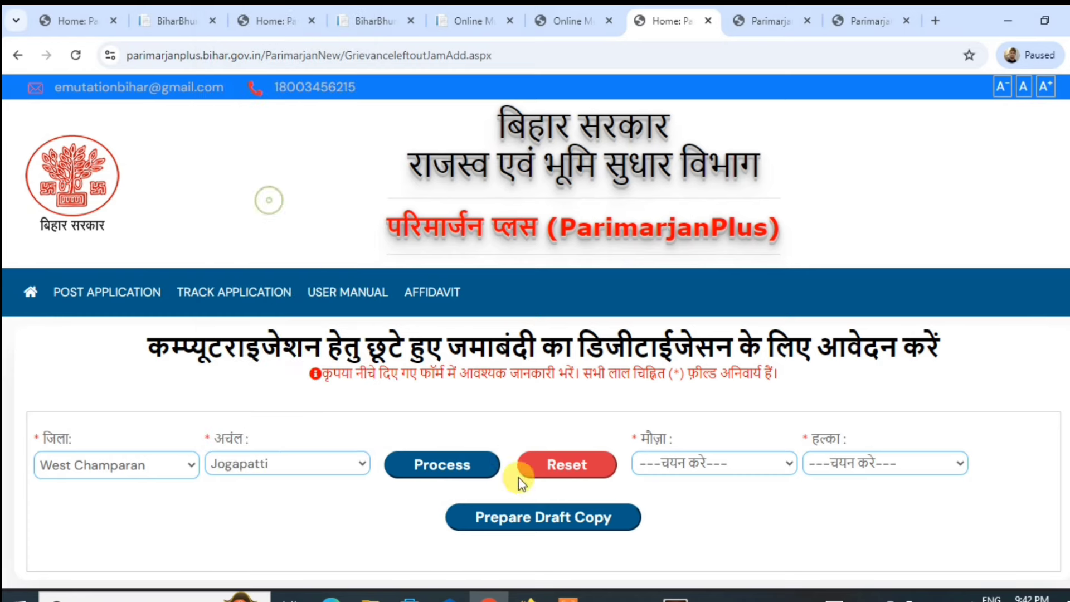
click(448, 479)
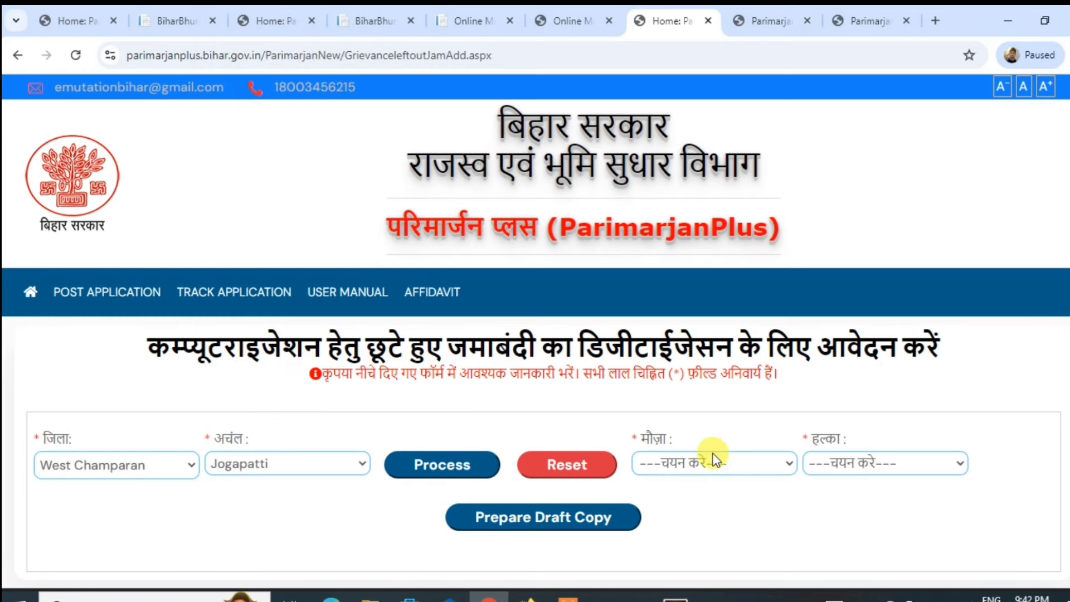
- Set the मौज़ा to बगही - 49 with हल्का बगही - पुरैना, and prepare the draft copy
click(707, 460)
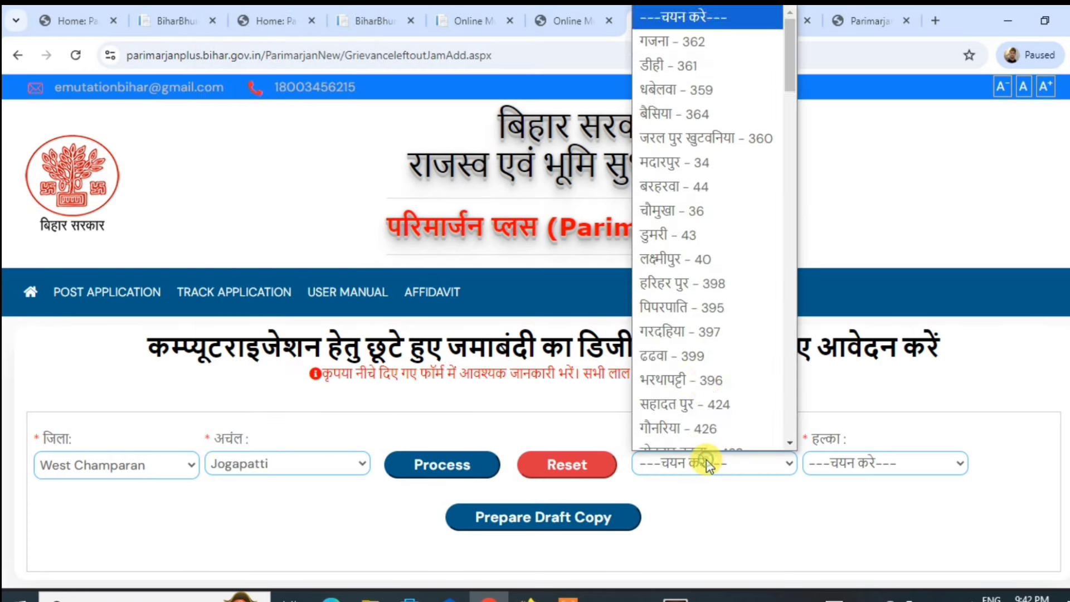
click(704, 182)
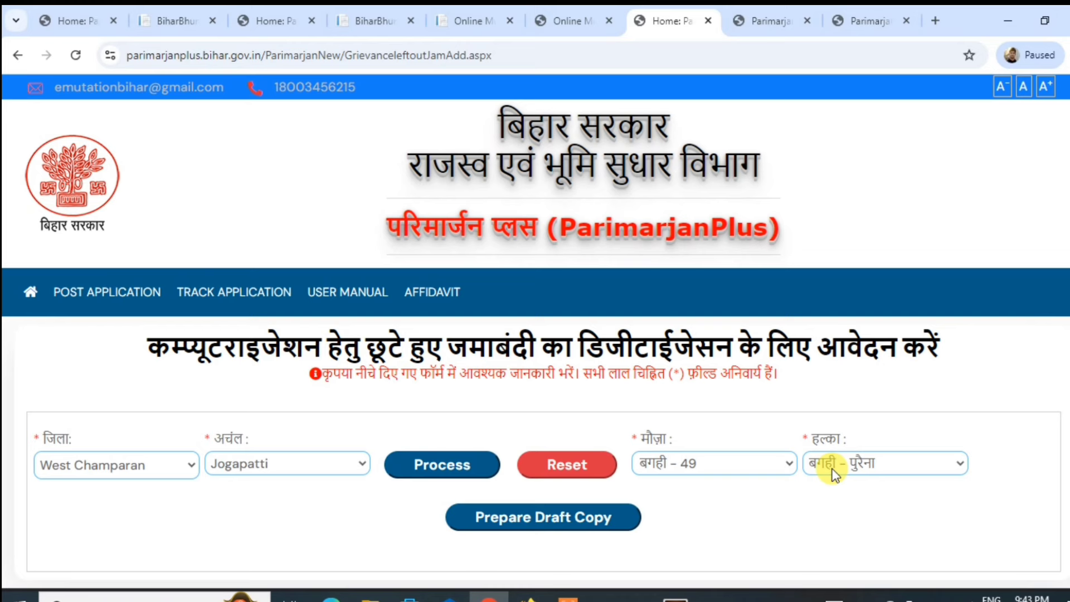
scroll(834, 474, down, 1)
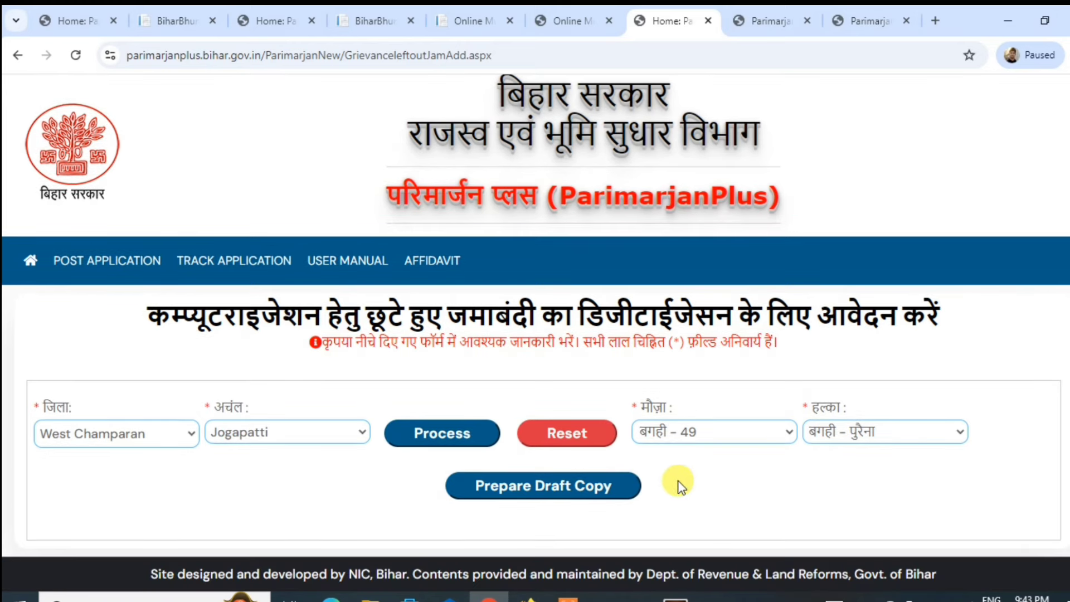
click(594, 493)
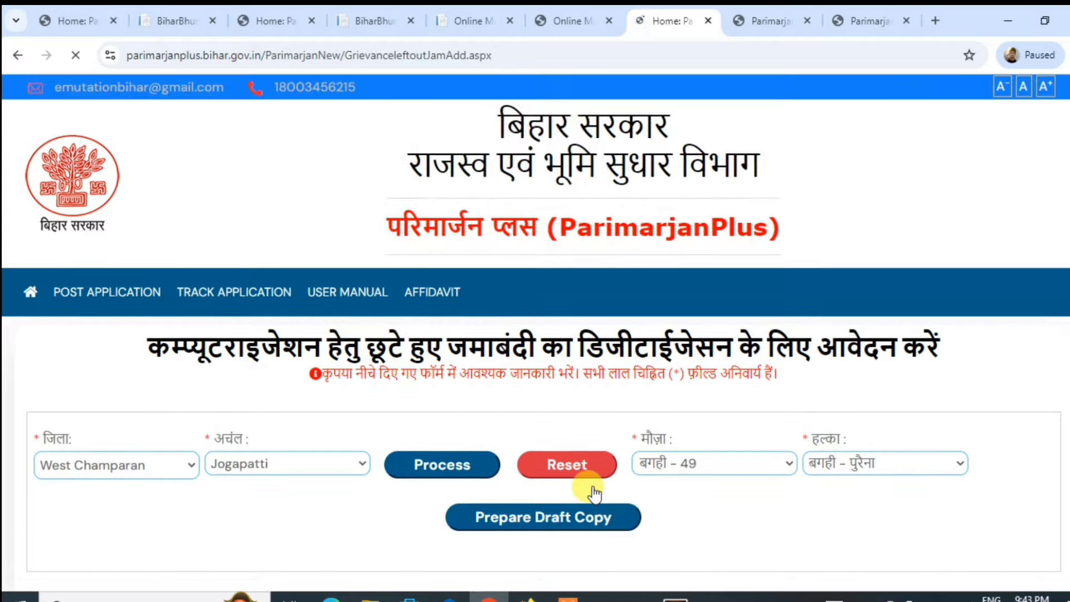
scroll(594, 493, down, 10)
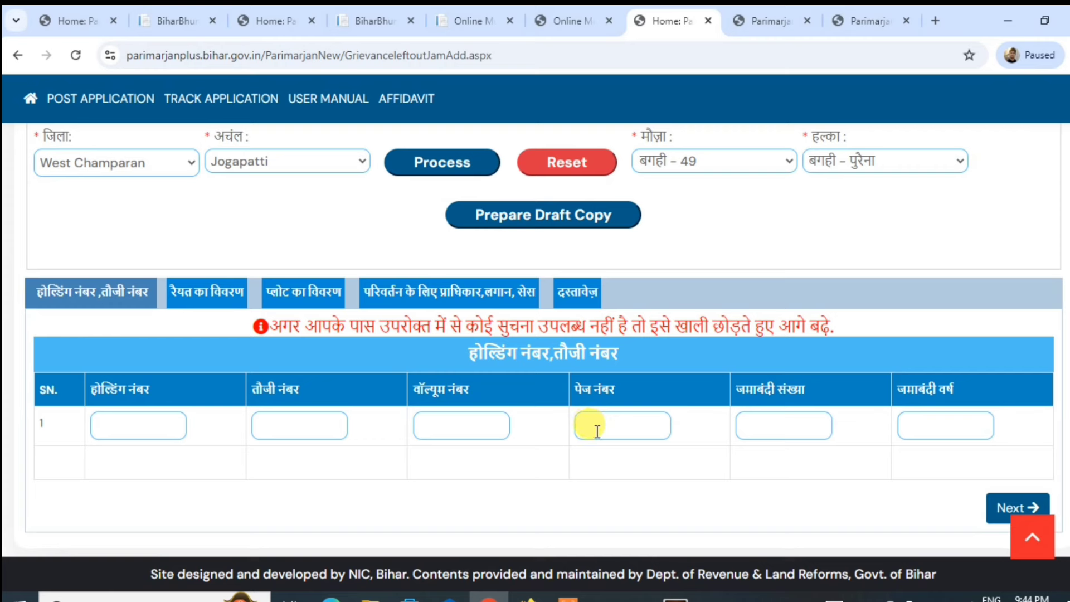
- Enter जमाबंदी संख्या 4090 and जमाबंदी वर्ष 2018-2019 in the holding details, and continue to the रैयत details
click(811, 420)
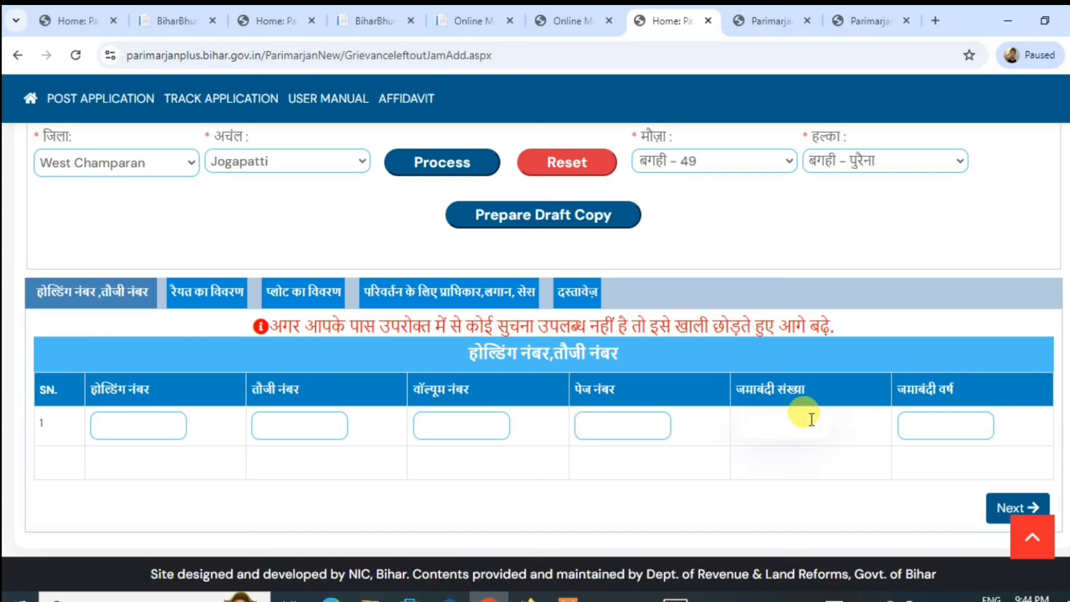
text(4090)
click(939, 427)
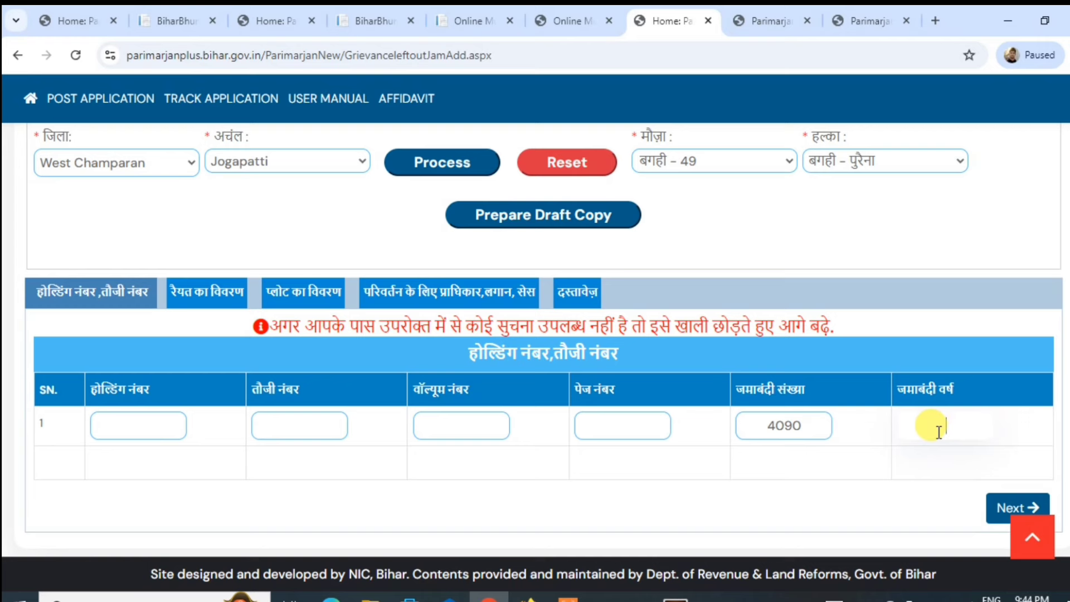
text(2018-2019)
click(1000, 510)
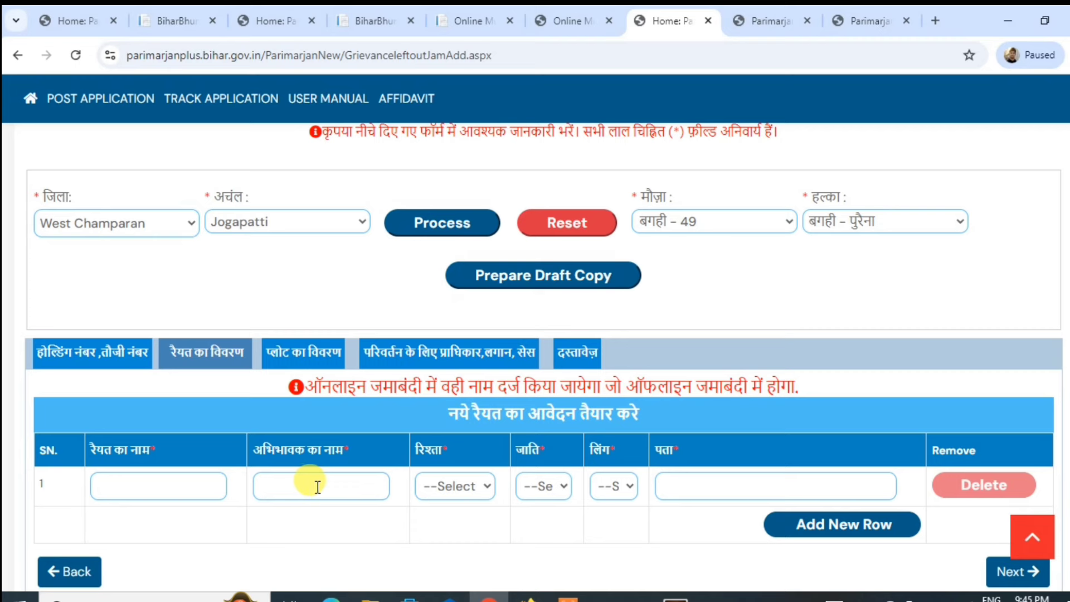
- Set the guardian's रिश्ता to पिता/बाप/अबू in the first row of the रैयत details
click(431, 485)
scroll(526, 197, down, 1)
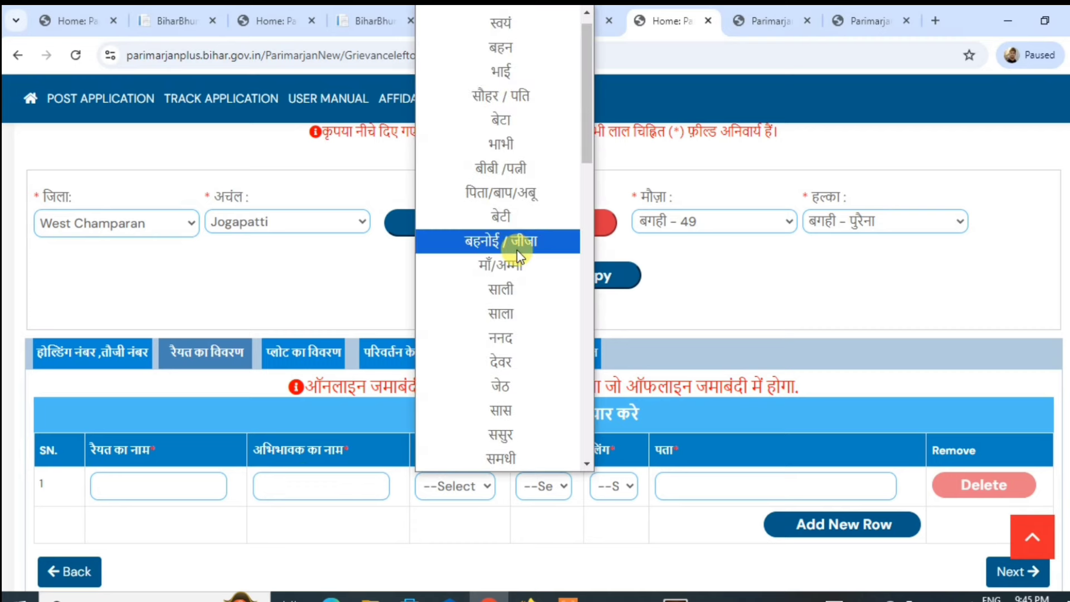
scroll(516, 249, down, 5)
scroll(520, 239, up, 5)
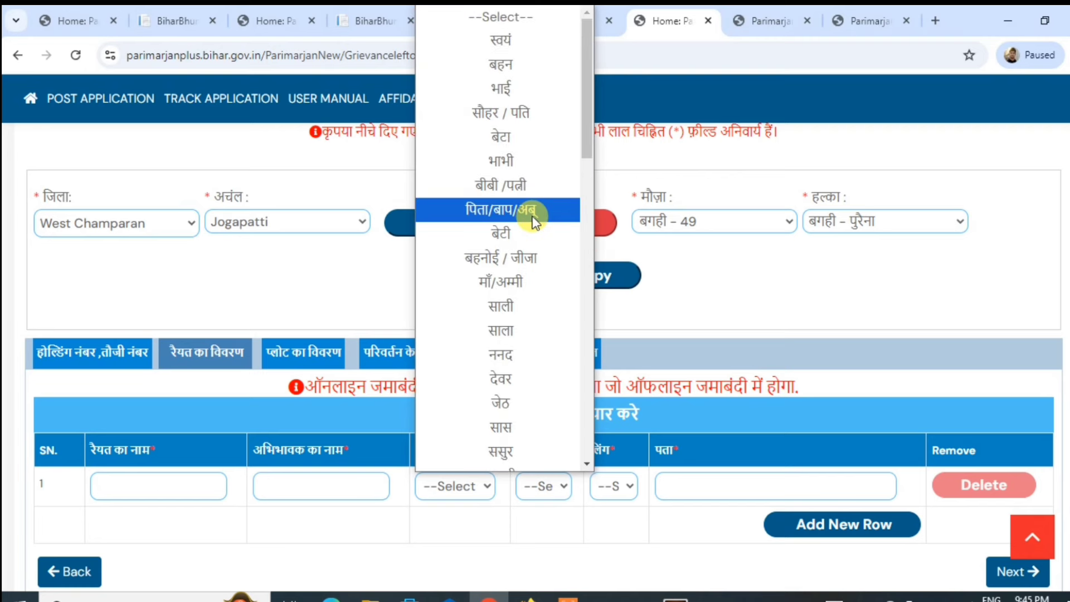
click(529, 215)
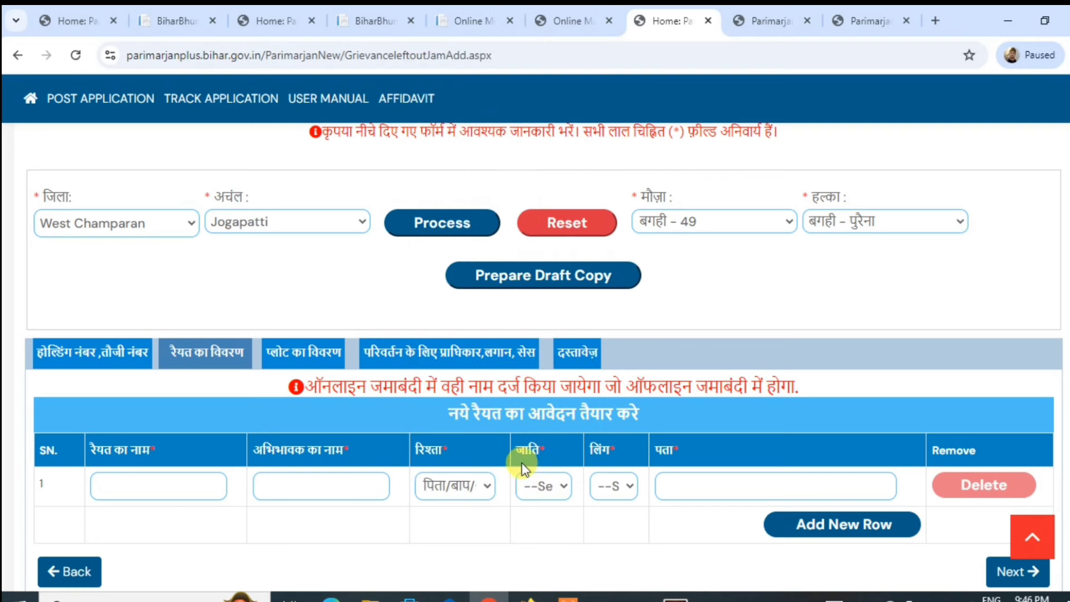
- Look through the available जाति options for the first रैयत row without choosing one
click(539, 490)
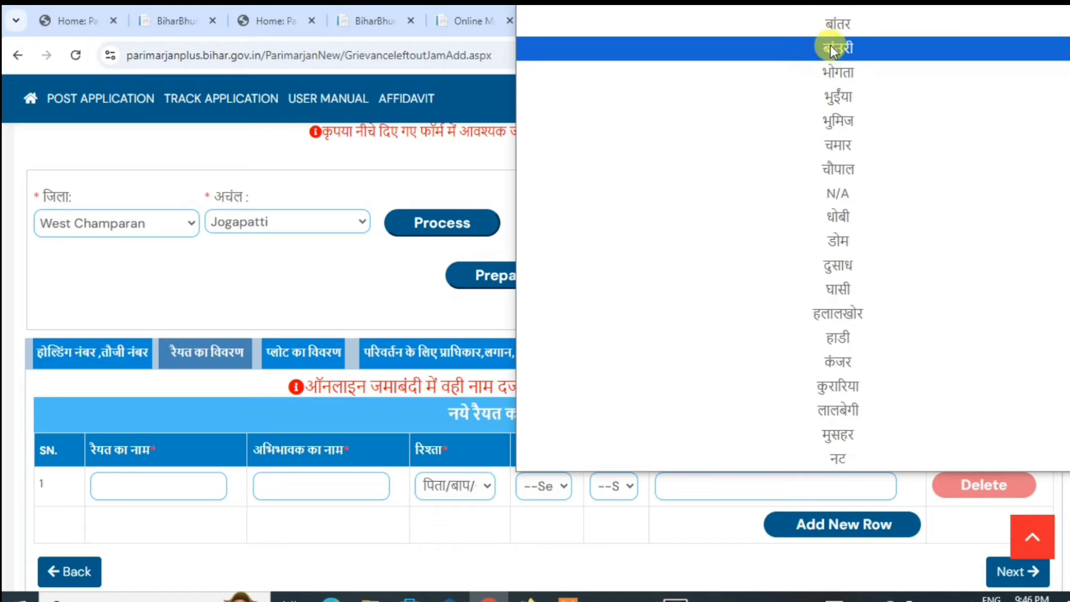
scroll(836, 95, down, 10)
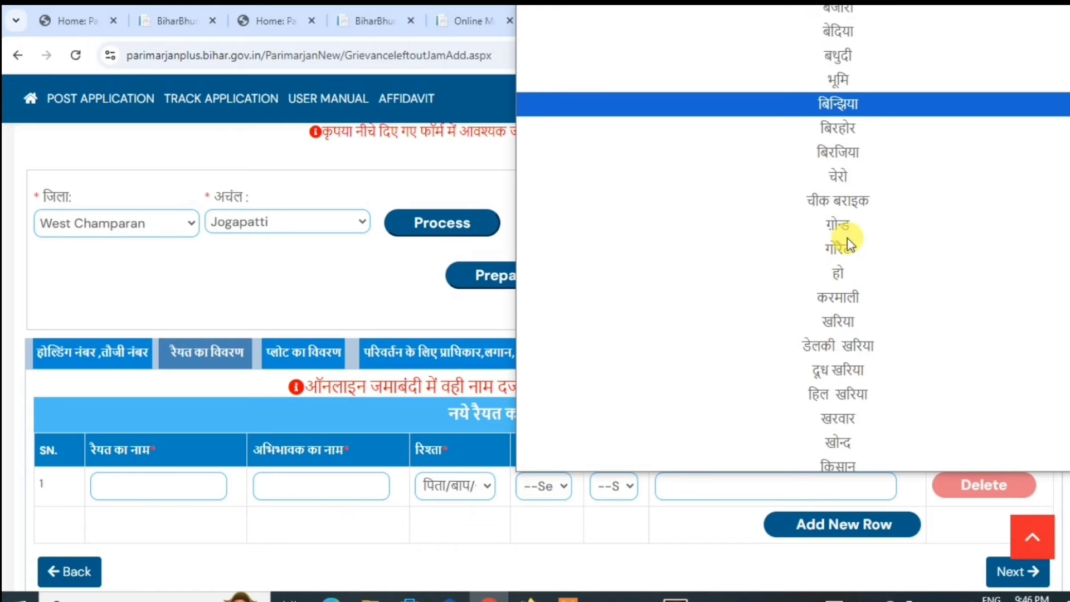
scroll(846, 237, down, 15)
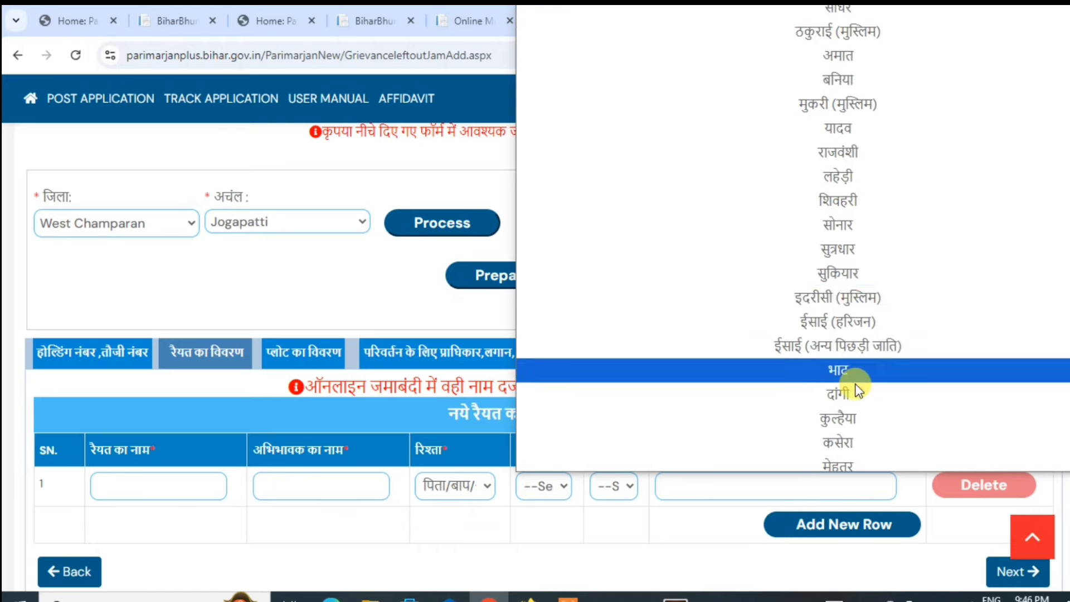
scroll(856, 390, down, 20)
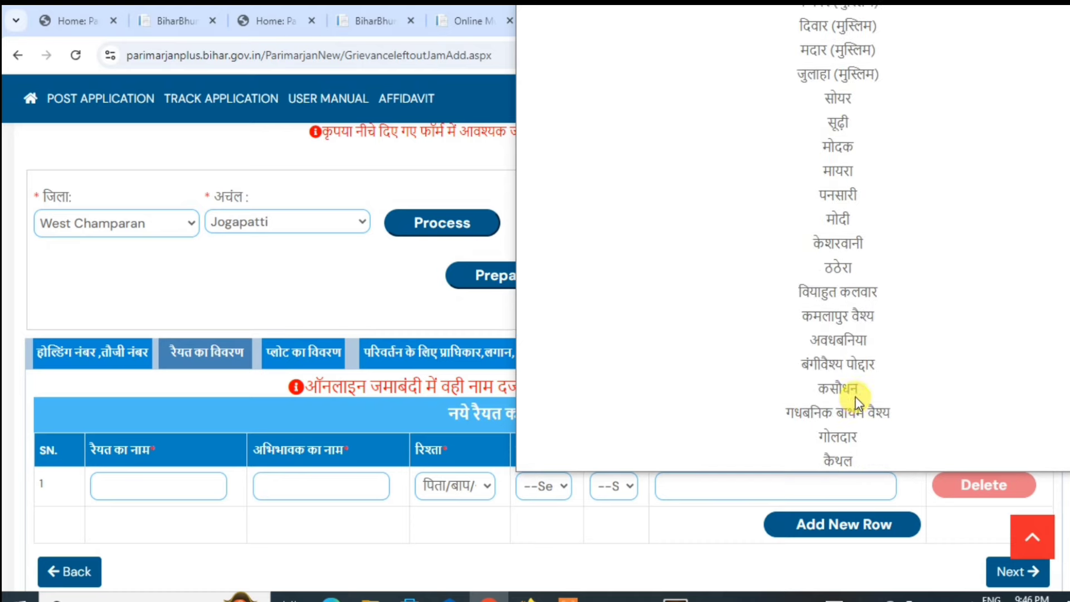
scroll(813, 390, down, 15)
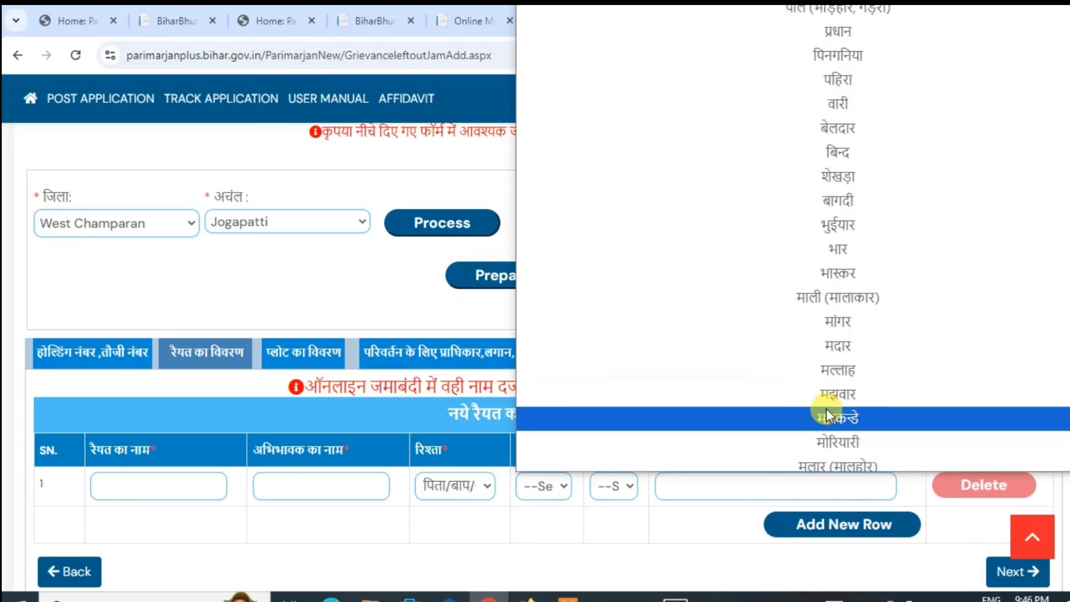
scroll(825, 412, down, 12)
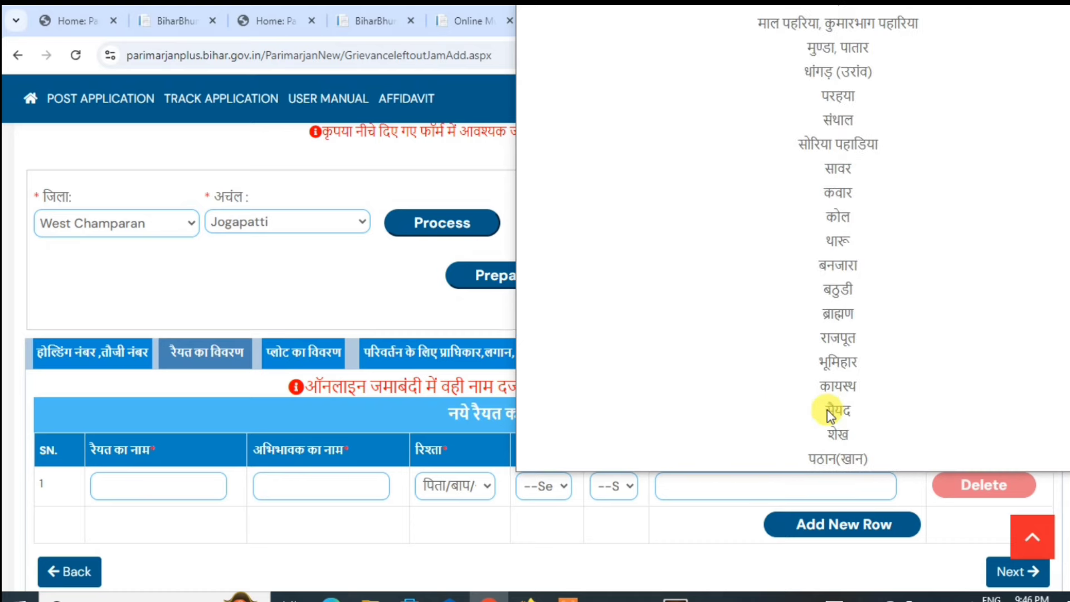
scroll(830, 415, up, 20)
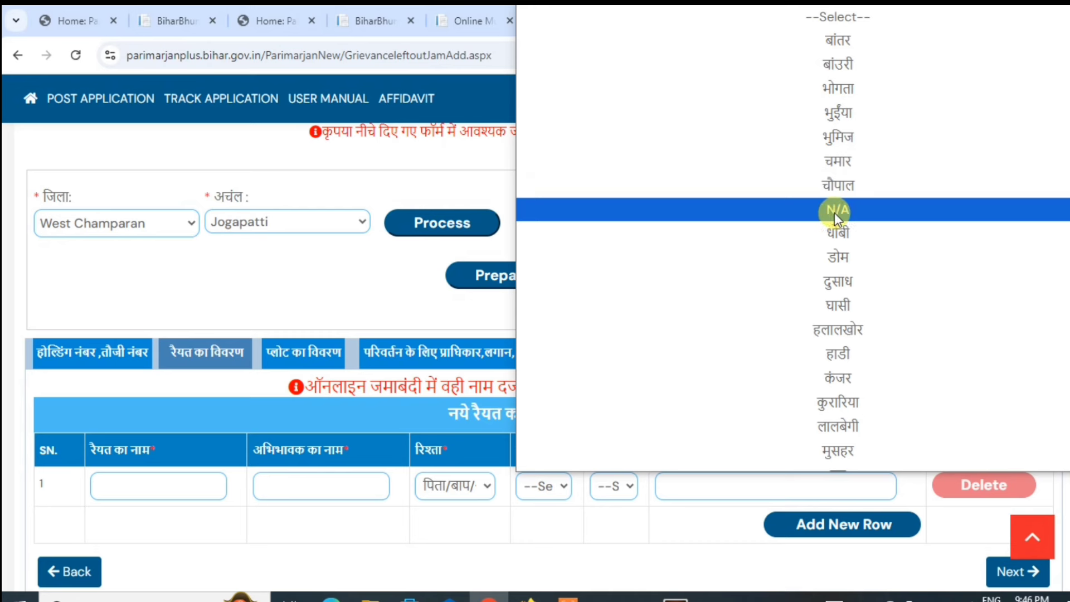
click(716, 523)
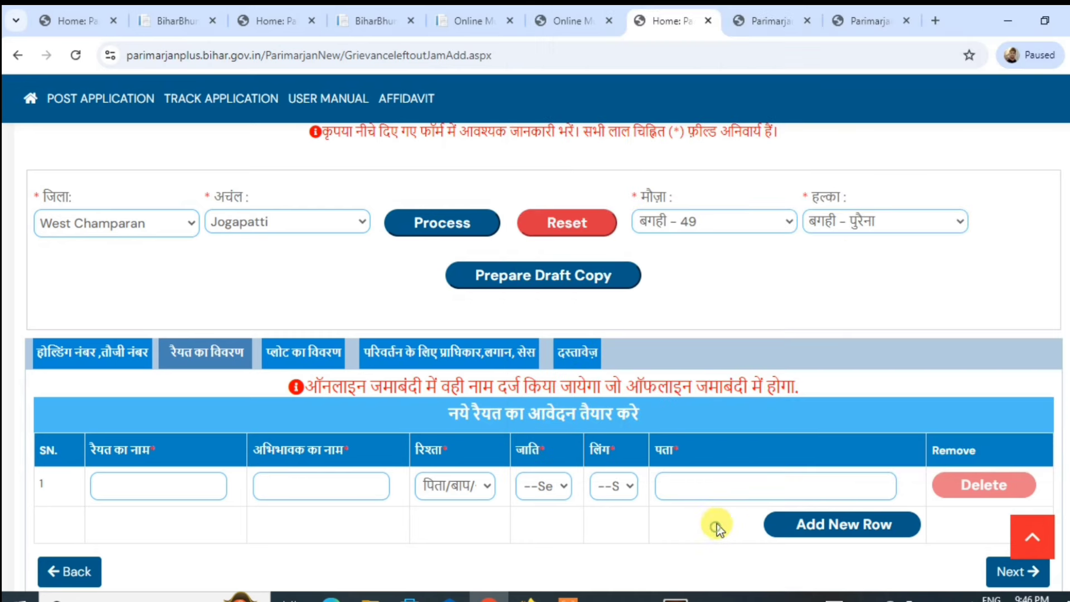
click(698, 478)
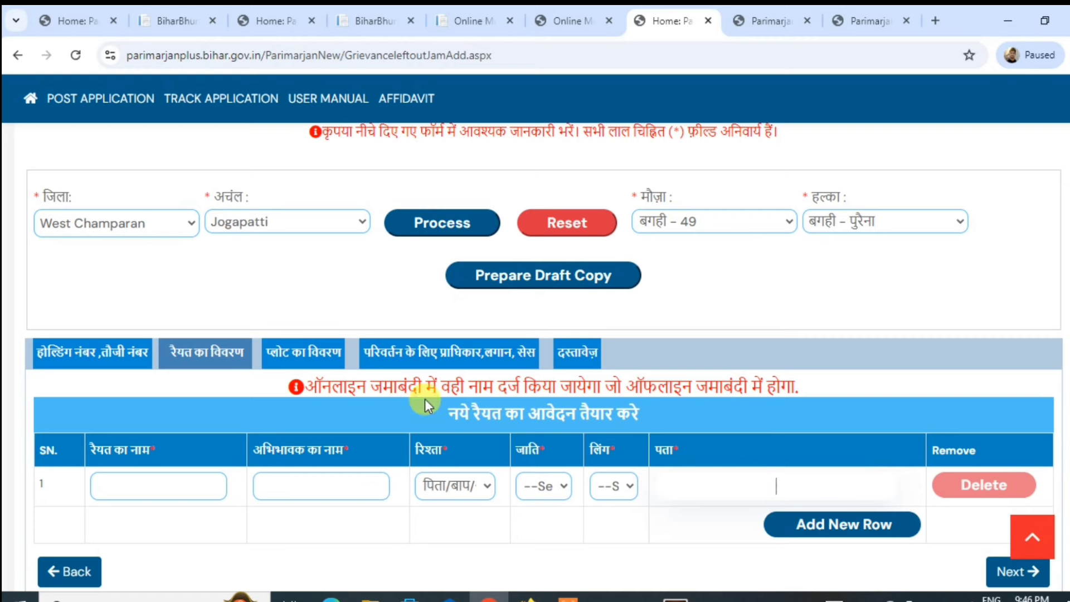
click(199, 485)
click(826, 526)
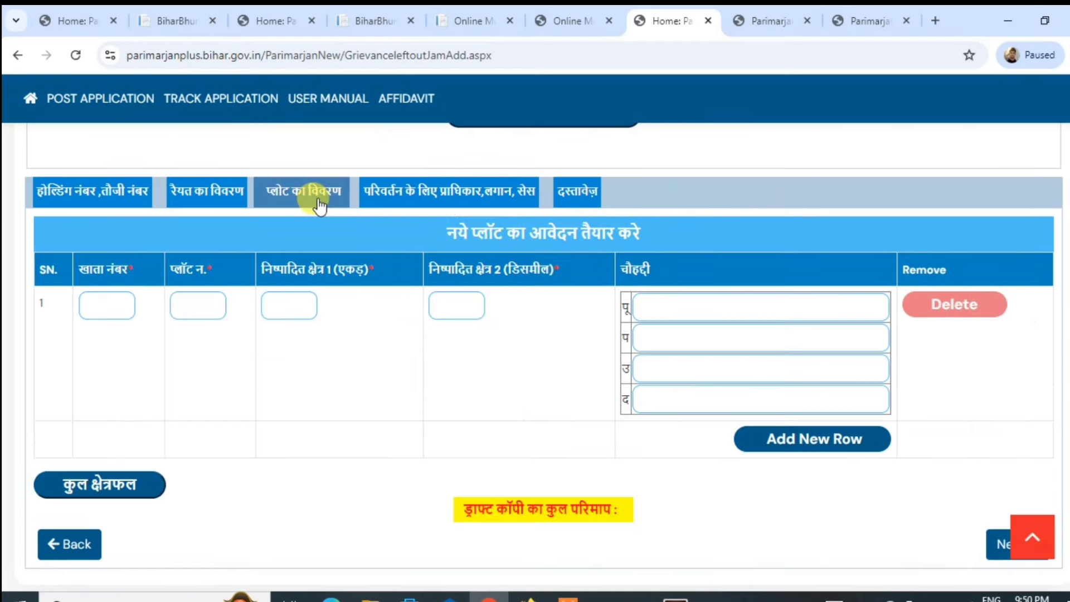
- In the first row of the प्लॉट details, set the area to 0 एकड़ and 15 डिसमील
click(311, 196)
click(106, 311)
click(297, 308)
text(0)
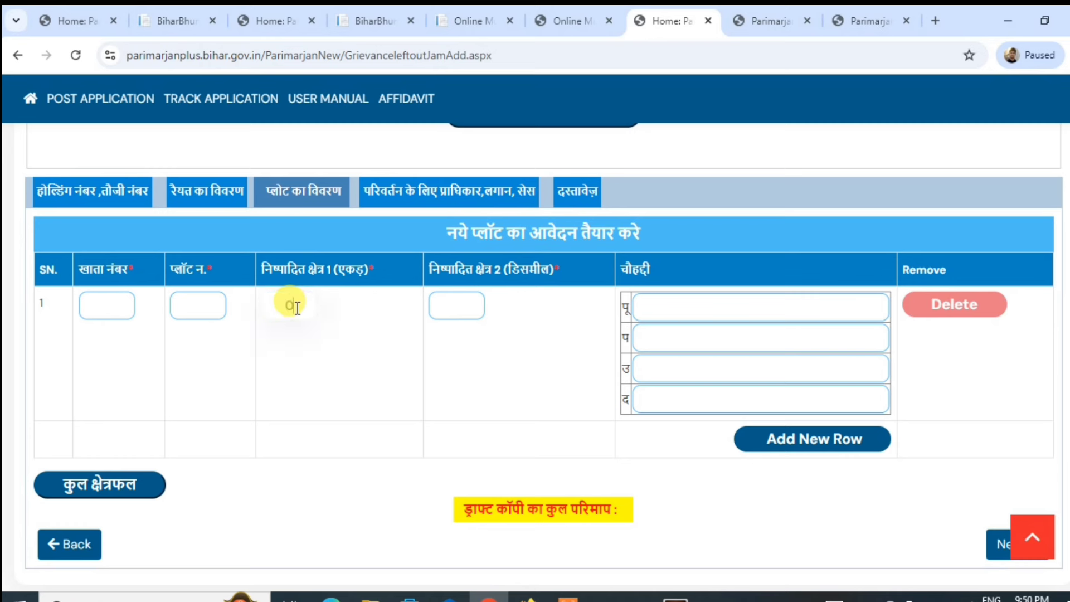
click(449, 310)
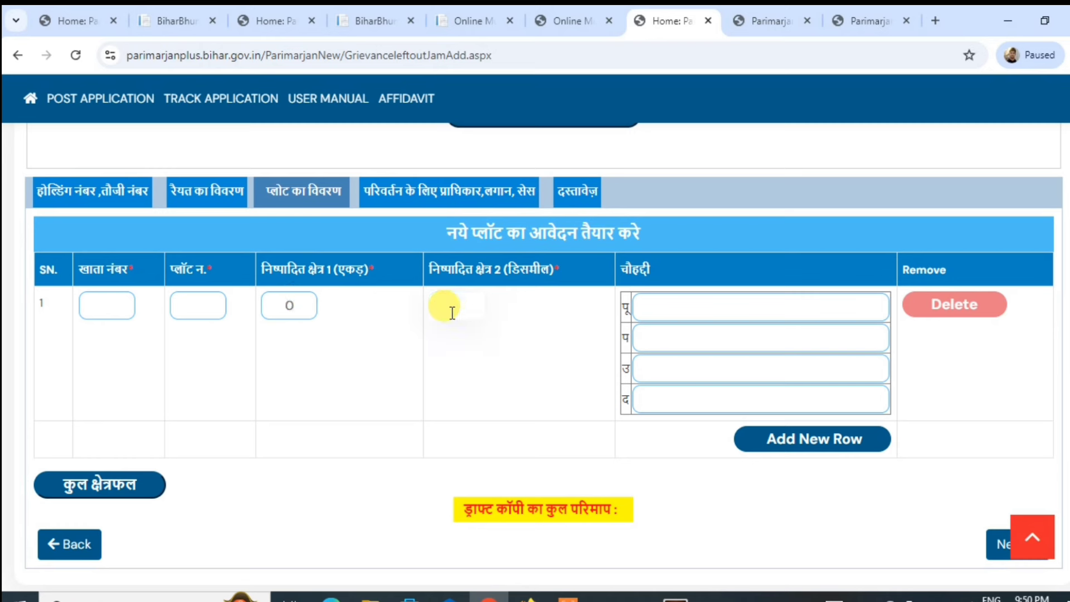
text(15)
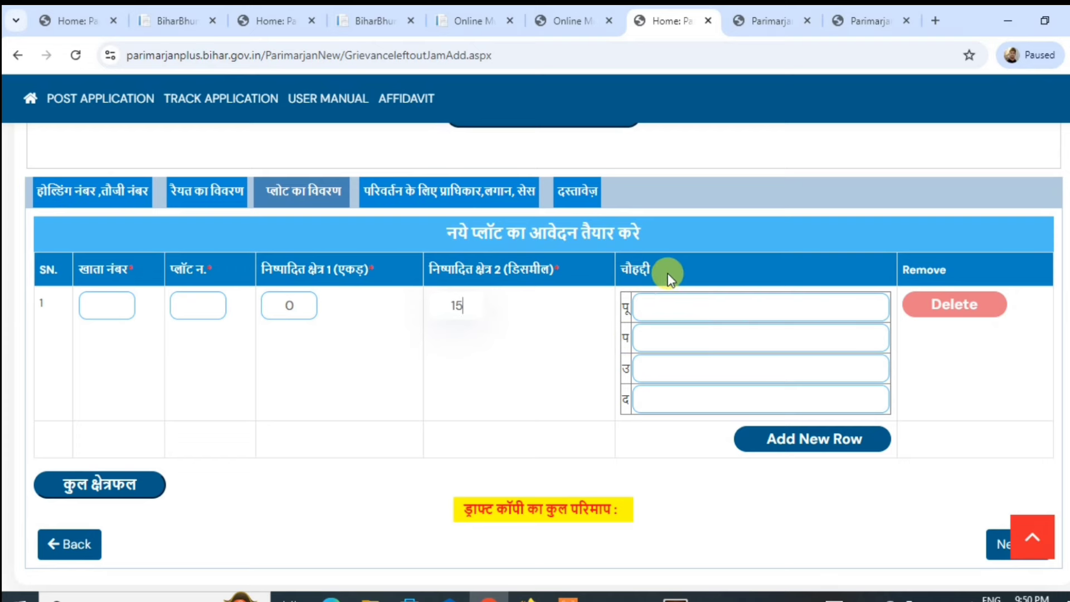
- Calculate the कुल क्षेत्रफल of the plot entry and continue to the लगान details
scroll(694, 277, down, 1)
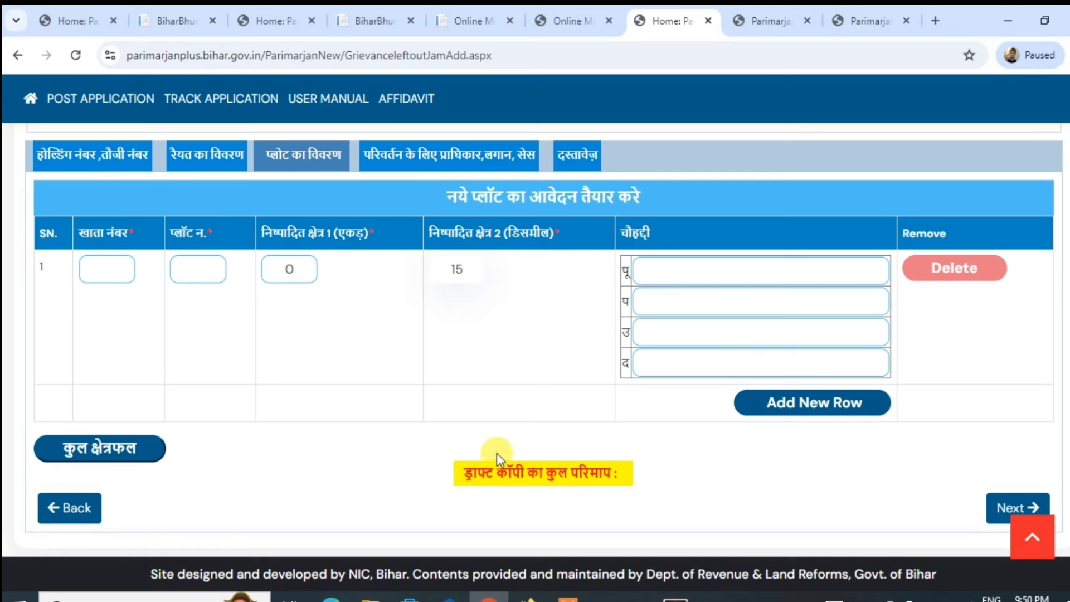
click(101, 454)
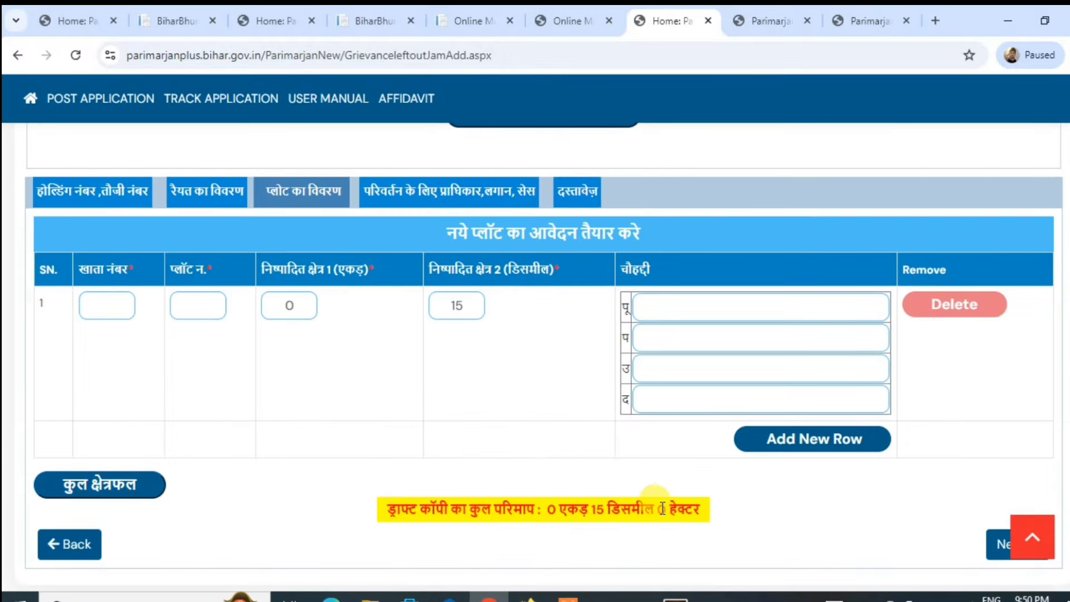
scroll(668, 502, down, 1)
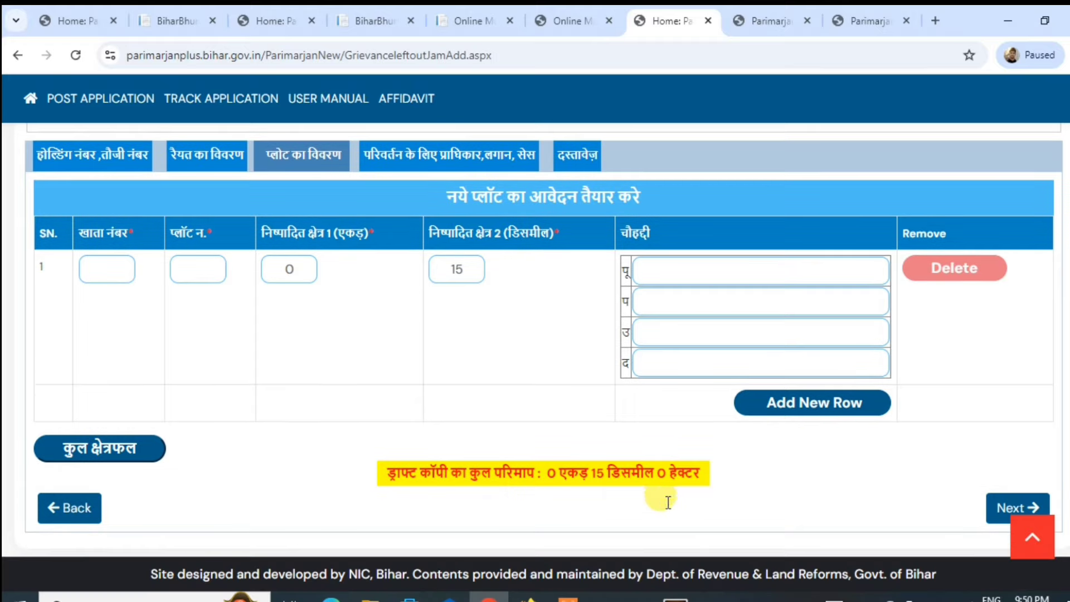
click(1009, 508)
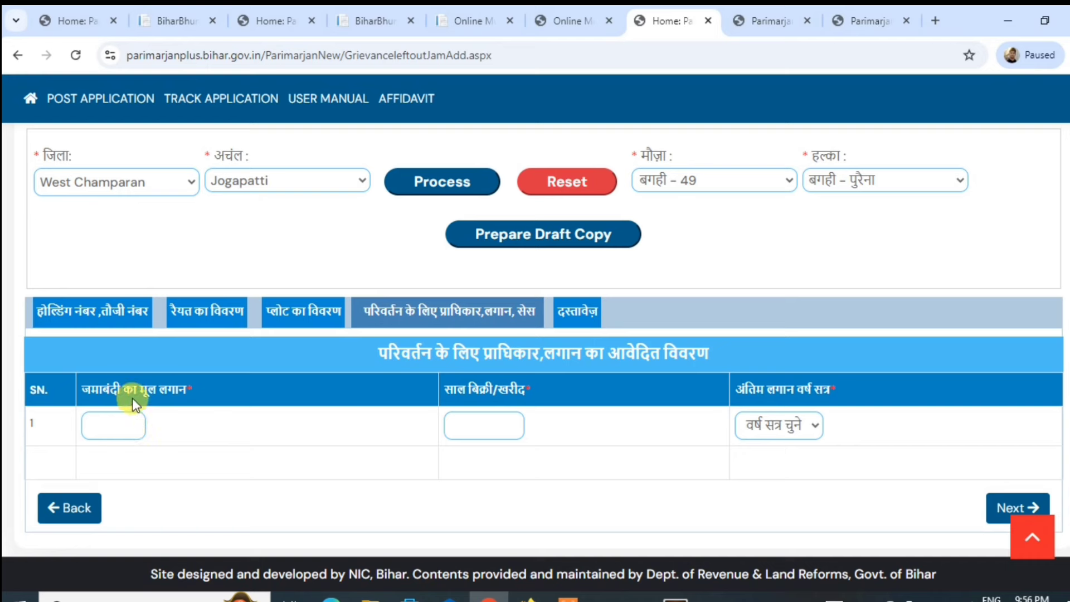
- Enter जमाबंदी का मूल लगान 10, साल बिक्री/खरीद 2018 and अंतिम लगान वर्ष सत्र 2018-2019, and continue to the दस्तावेज़ section
click(132, 426)
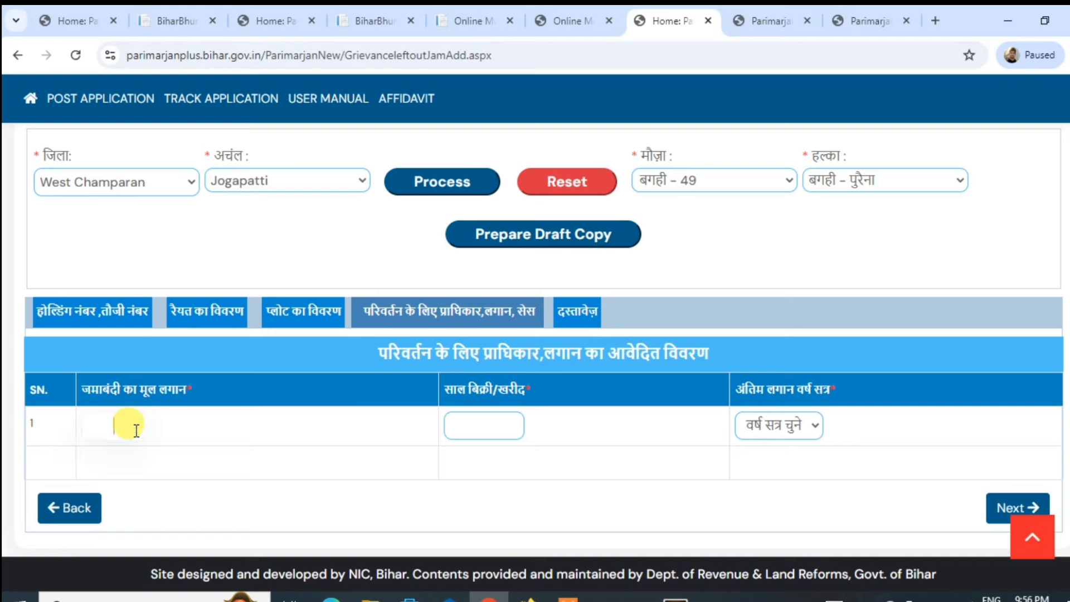
text(10)
click(472, 435)
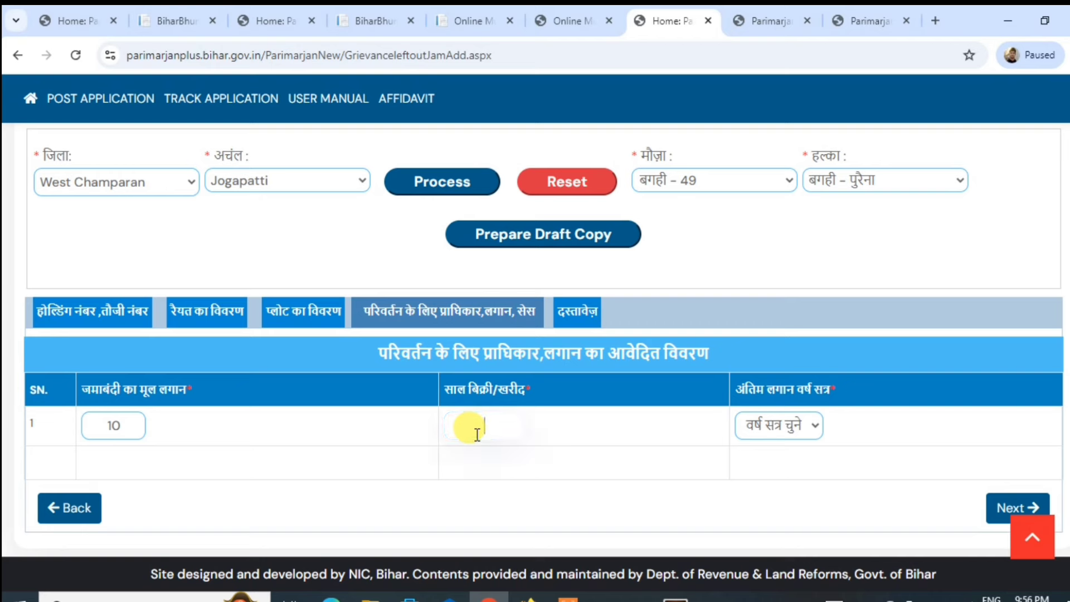
text(2018)
click(769, 426)
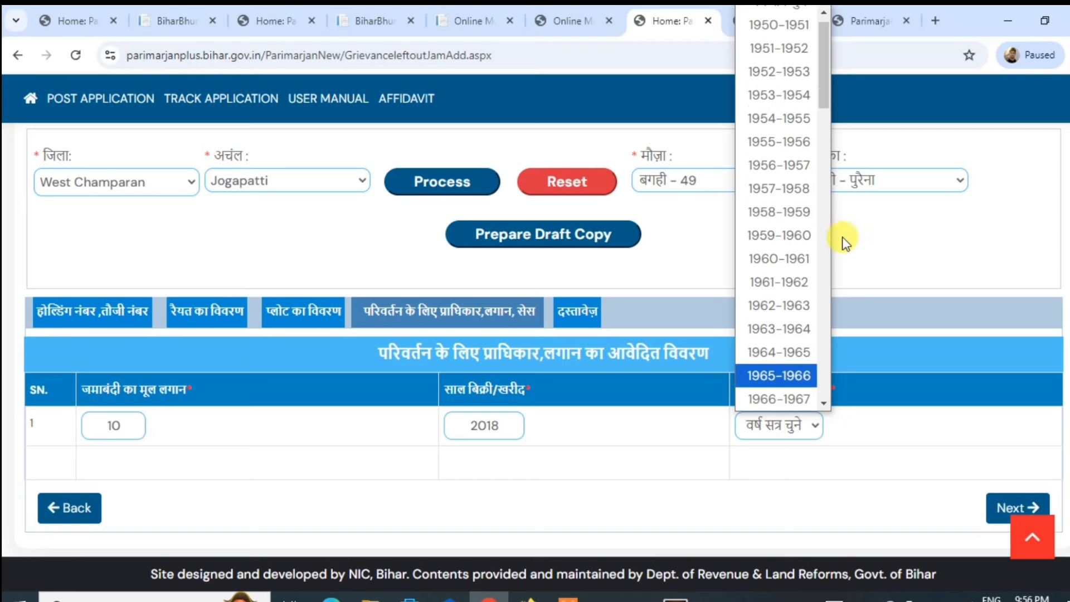
scroll(810, 199, down, 5)
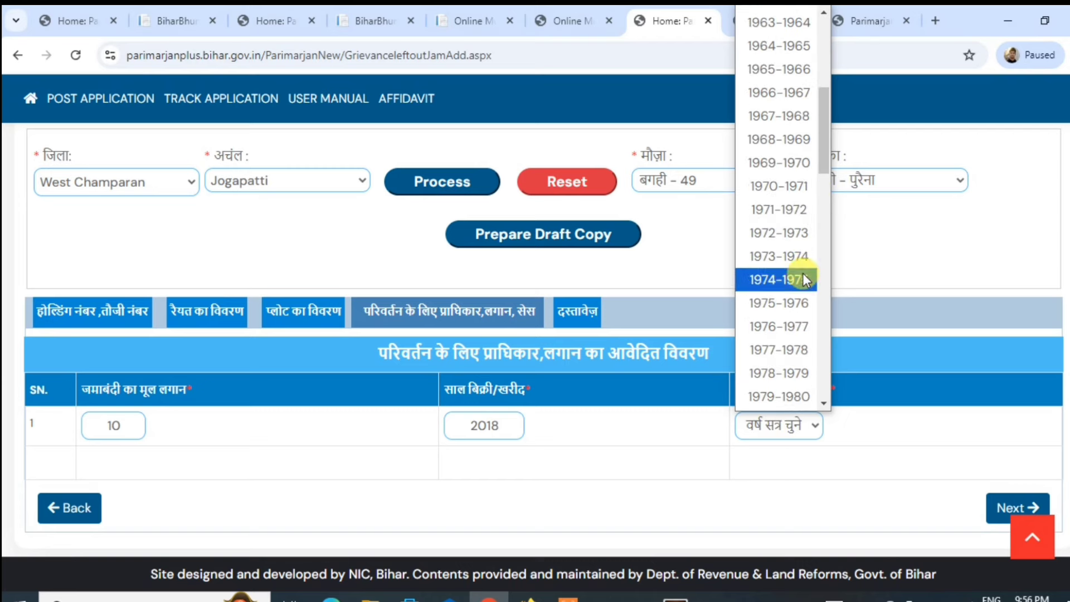
click(791, 256)
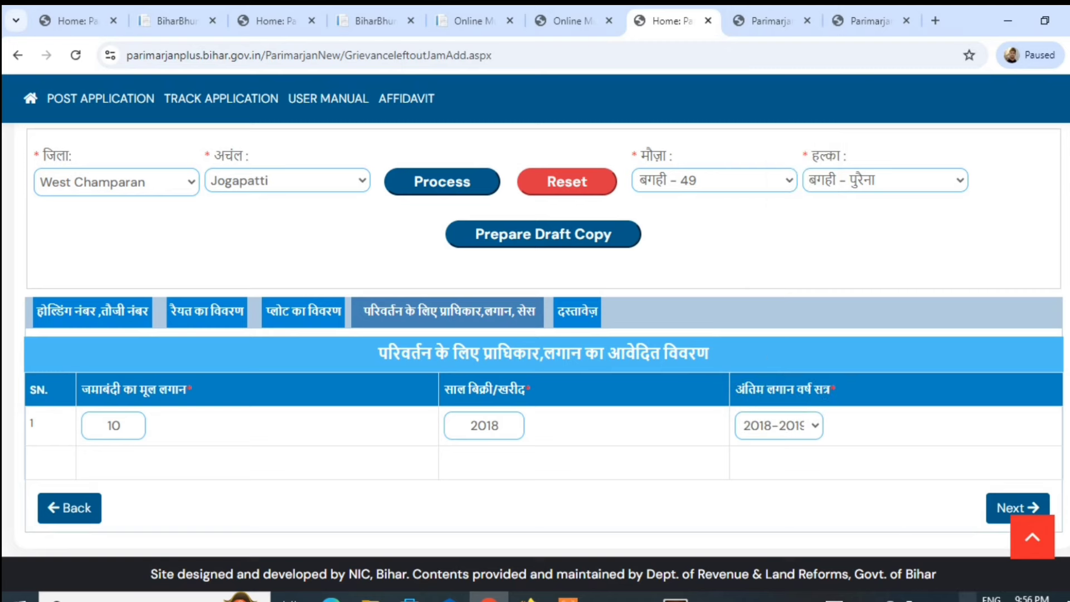
click(990, 515)
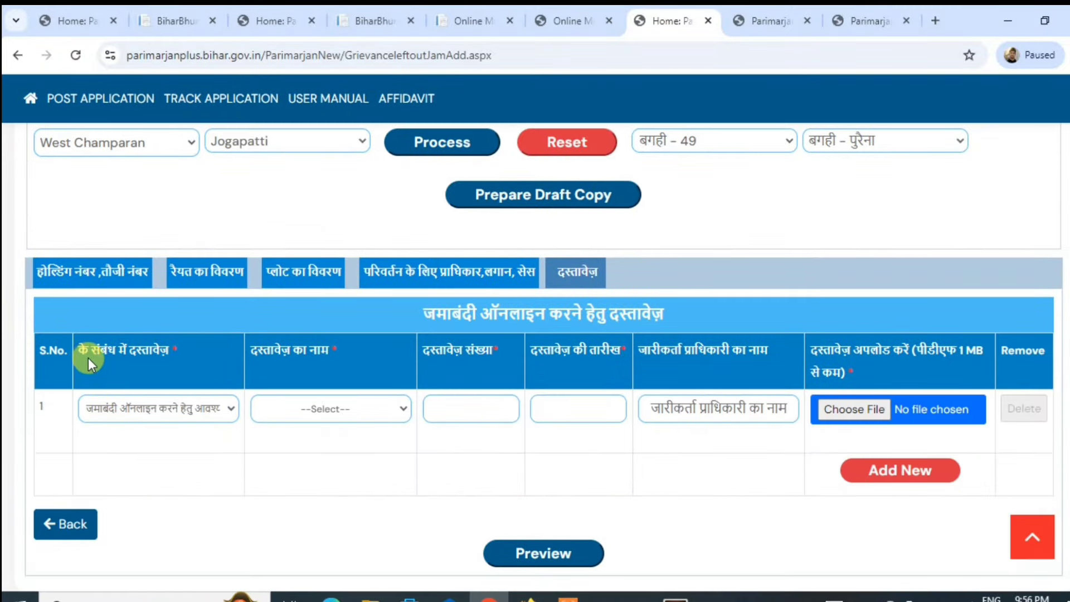
- Choose जमाबंदी ऑनलाइन करने हेतु आवश्यक दस्ताबेज as the first row's document category and open its दस्तावेज़ का नाम options
click(136, 409)
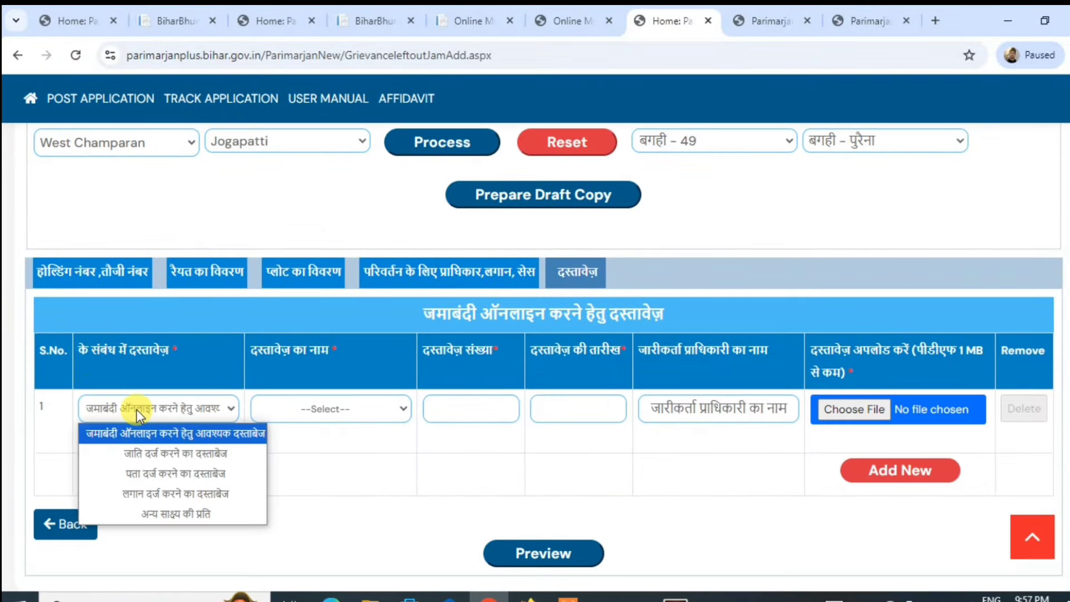
click(238, 442)
click(285, 407)
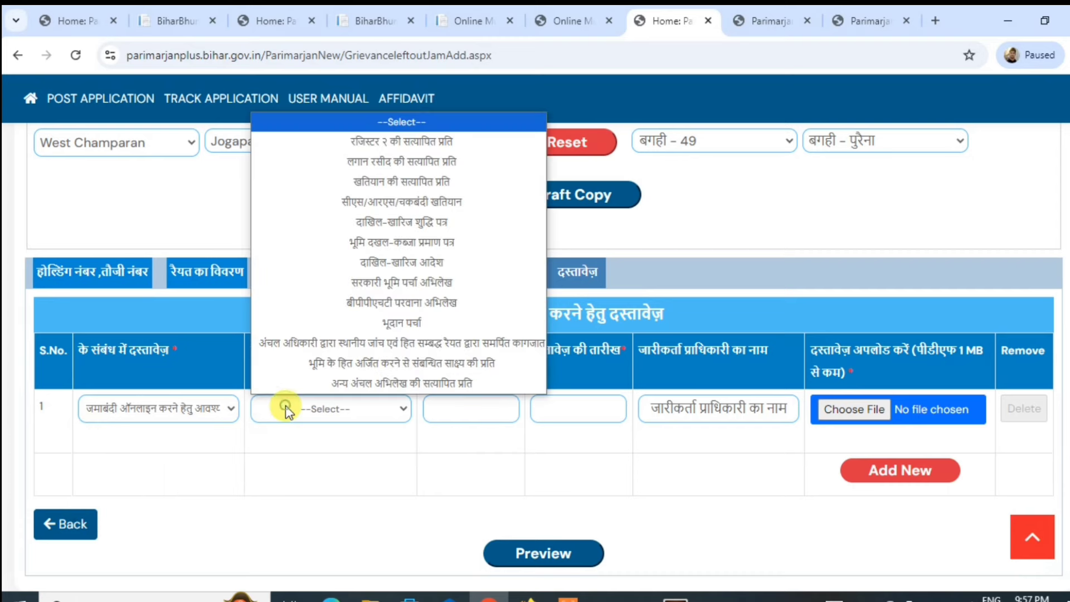